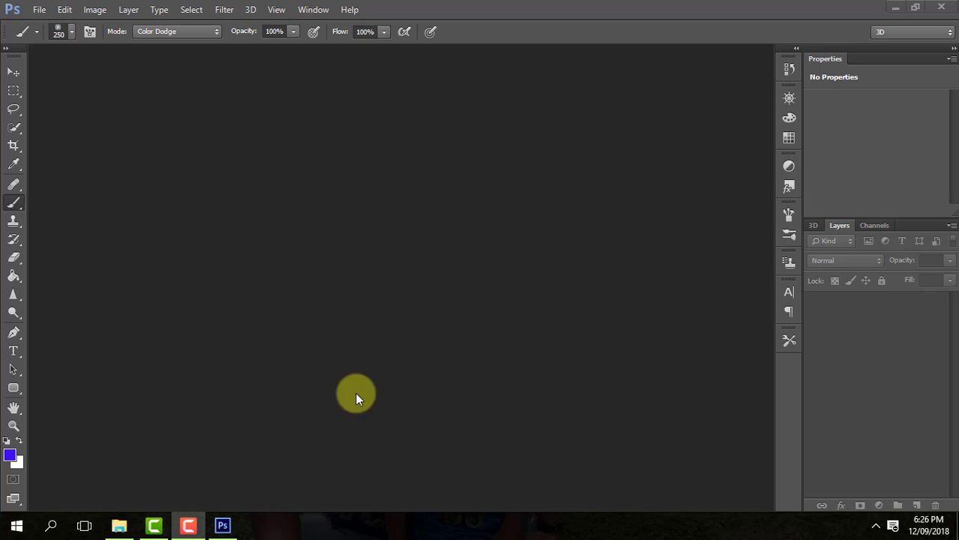
Create Untitled-1, an 800 × 800 px, 72 ppi, RGB 8-bit document with transparent background.
{"action": "left_click", "coordinate": [37, 9]}
{"action": "left_click", "coordinate": [68, 26]}
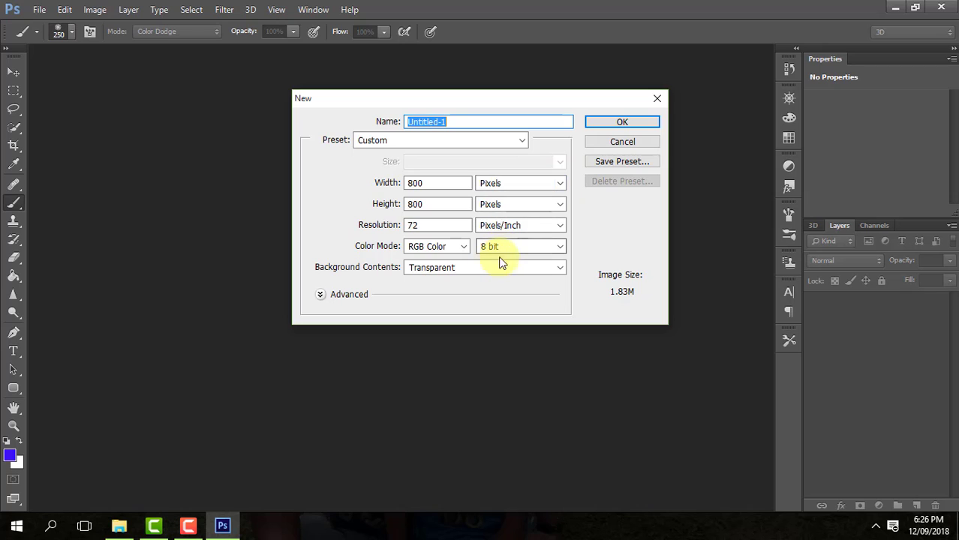
{"action": "left_click", "coordinate": [625, 128]}
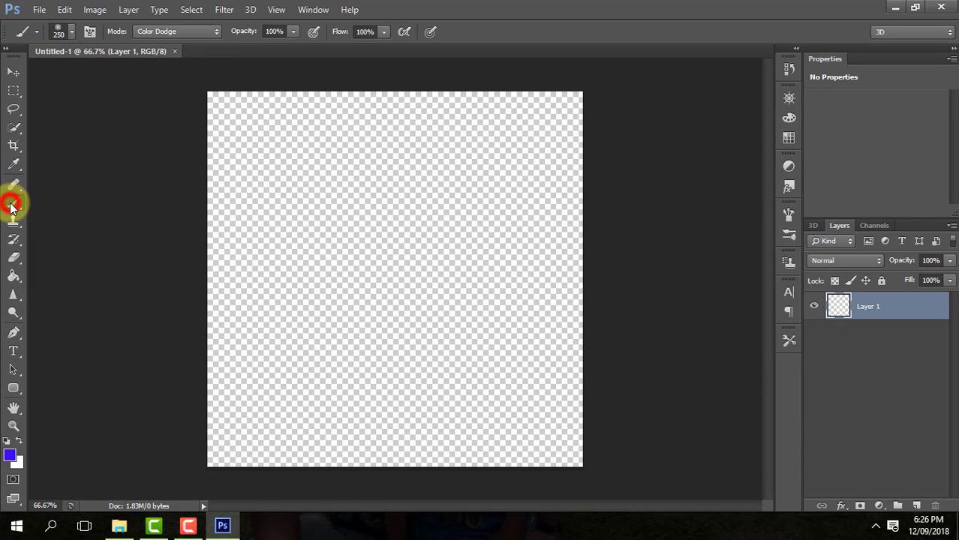
Pick the star brush tip at 600 px and stamp it in blue at the canvas centre.
{"action": "left_click", "coordinate": [69, 32]}
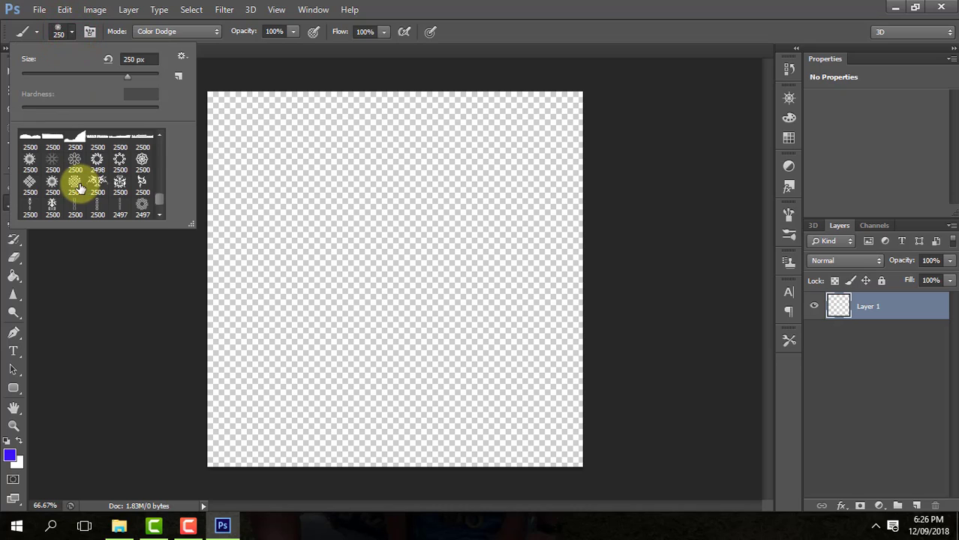
{"action": "left_click", "coordinate": [101, 161]}
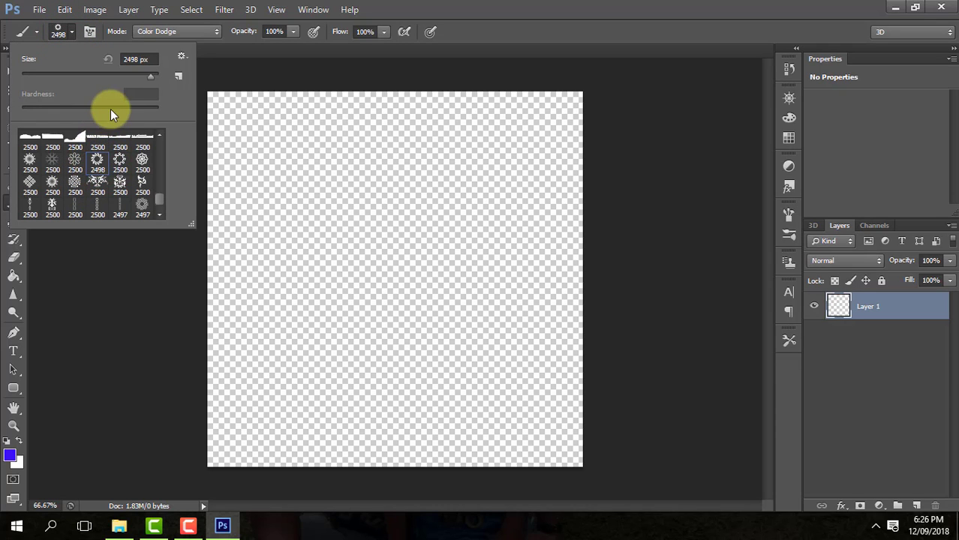
{"action": "key", "text": "BackSpace"}
{"action": "type", "text": "600"}
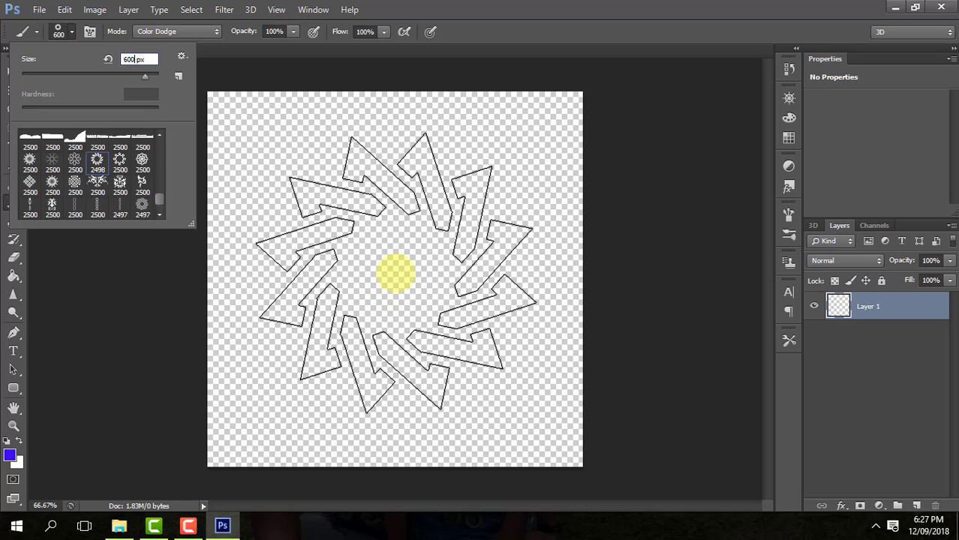
{"action": "left_click", "coordinate": [394, 274]}
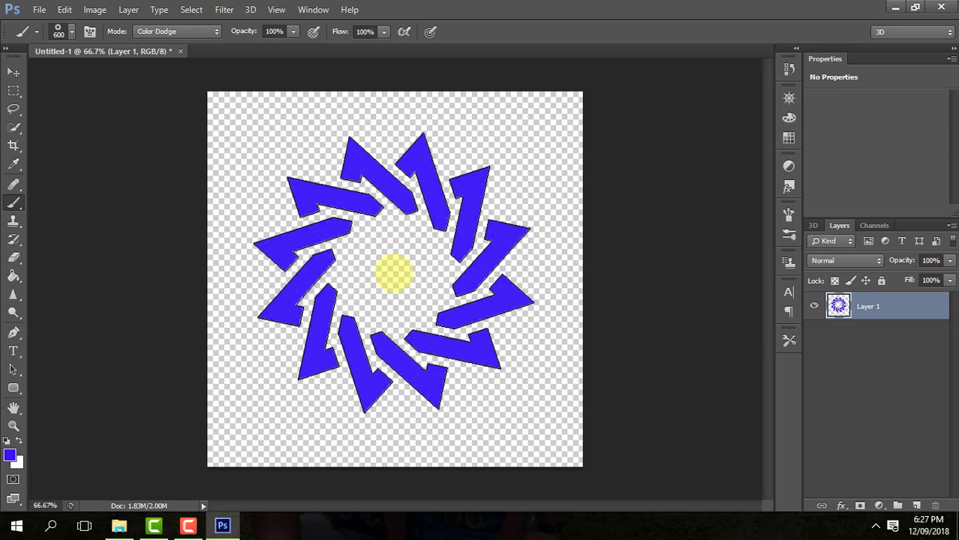
Add a new layer and choose a different star mandala brush tip at about 226 px.
{"action": "left_click", "coordinate": [917, 506]}
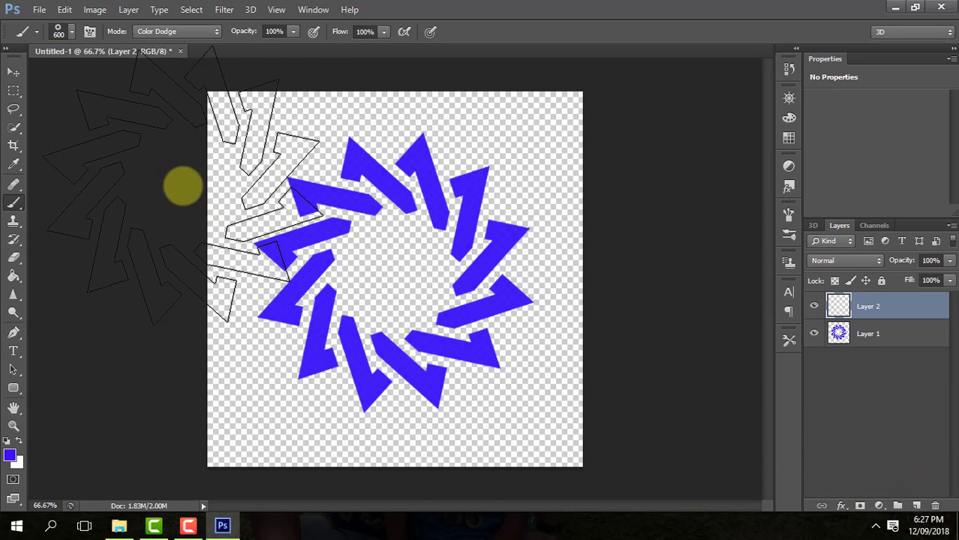
{"action": "left_click", "coordinate": [73, 35]}
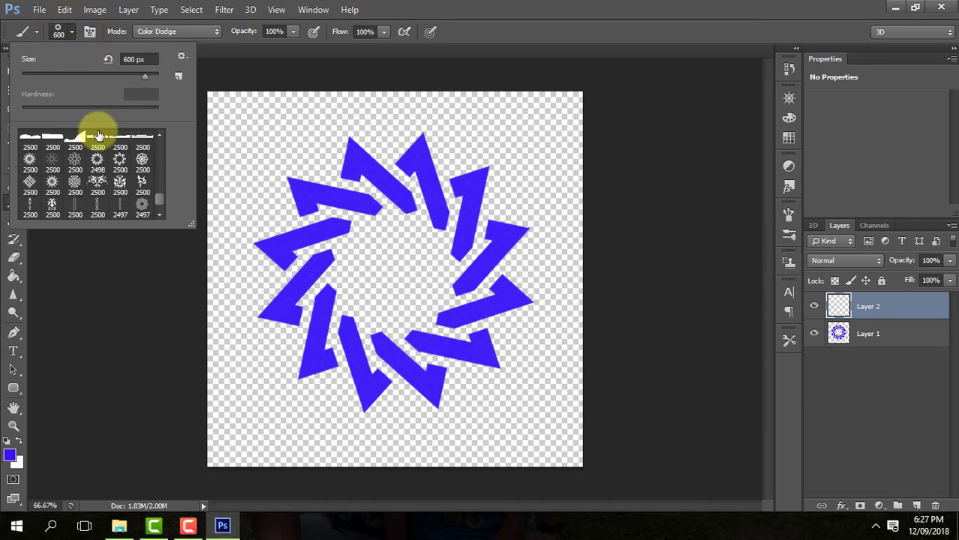
{"action": "left_click", "coordinate": [141, 156]}
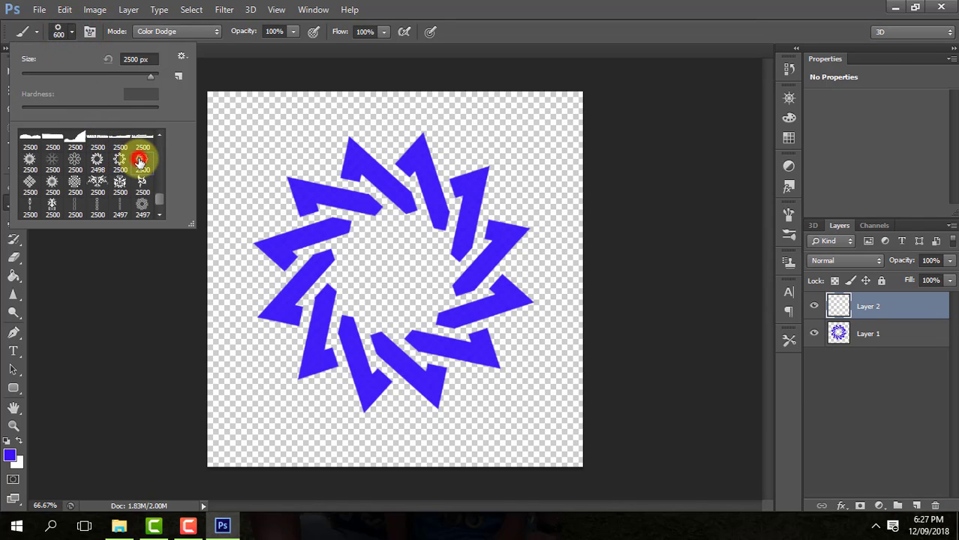
{"action": "left_click", "coordinate": [126, 73]}
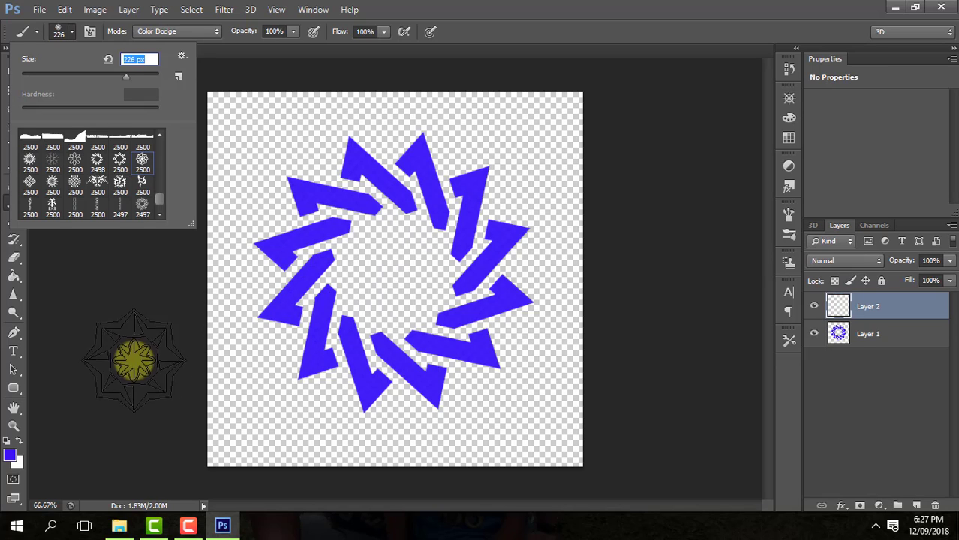
Set the foreground colour to magenta in the Color Picker.
{"action": "left_click", "coordinate": [10, 455]}
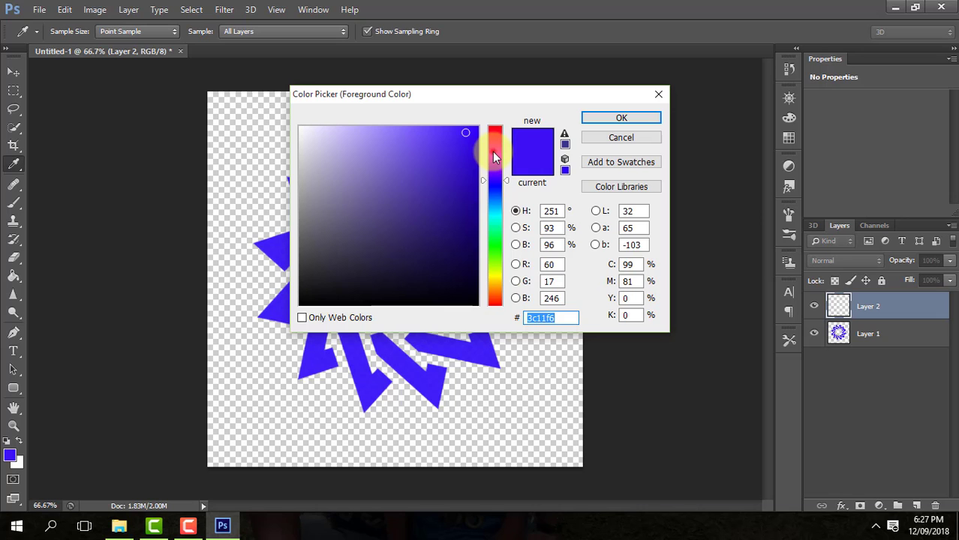
{"action": "left_click", "coordinate": [493, 152]}
{"action": "left_click", "coordinate": [593, 120]}
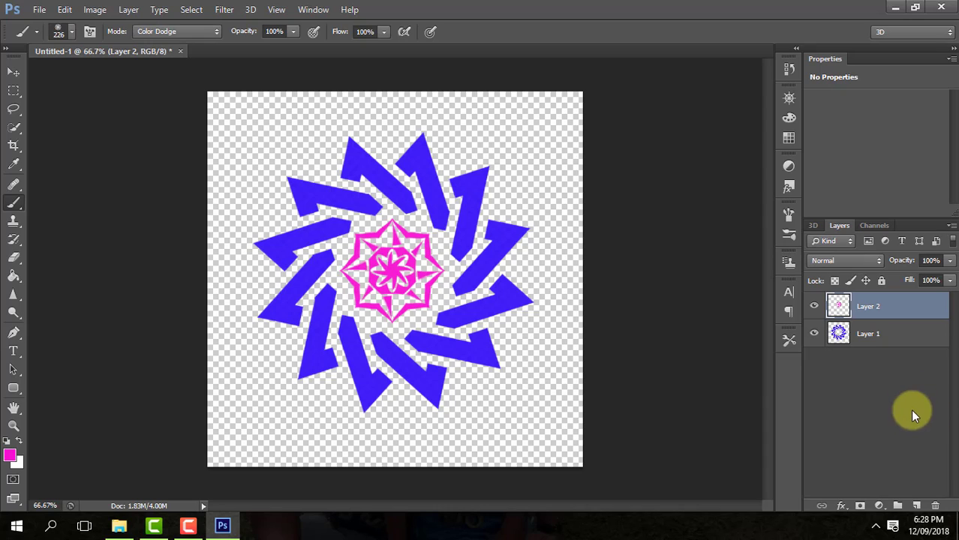
Duplicate Layer 1 and rotate the copy a few degrees clockwise.
{"action": "left_click", "coordinate": [872, 343]}
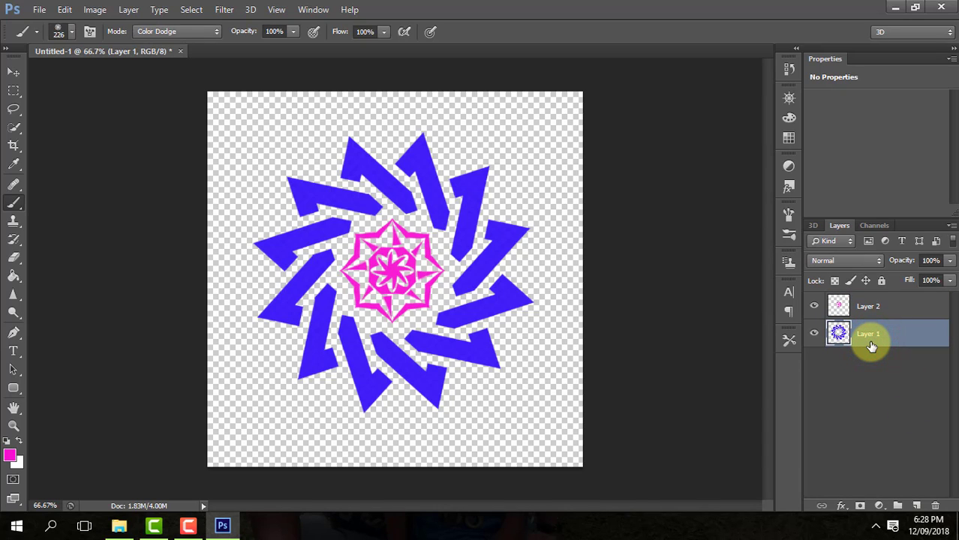
{"action": "key", "text": "ctrl+j"}
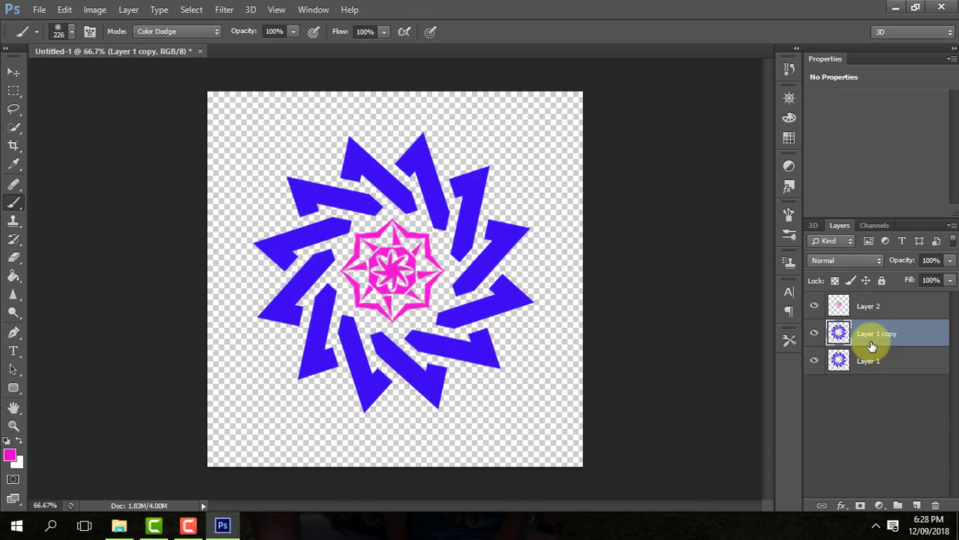
{"action": "left_click", "coordinate": [64, 10]}
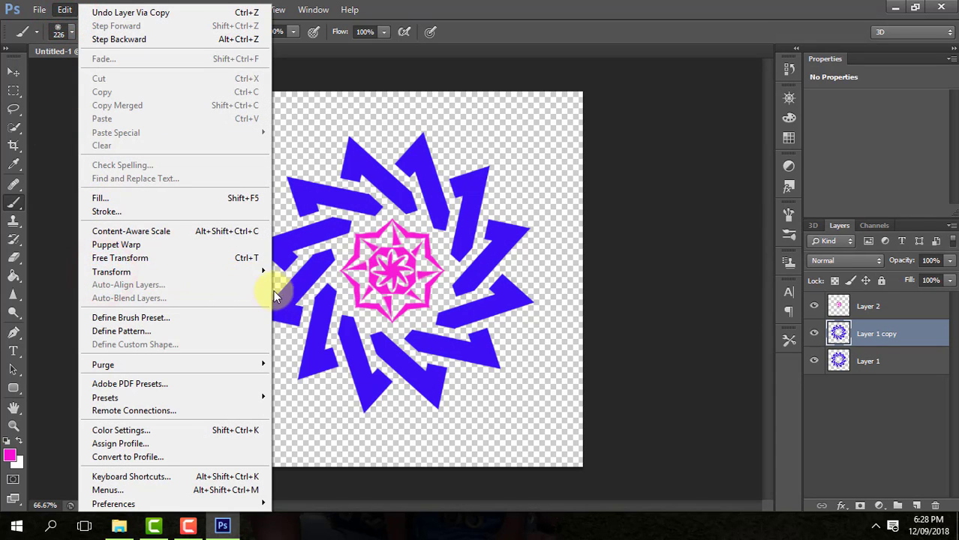
{"action": "mouse_move", "coordinate": [111, 272]}
{"action": "left_click", "coordinate": [292, 305]}
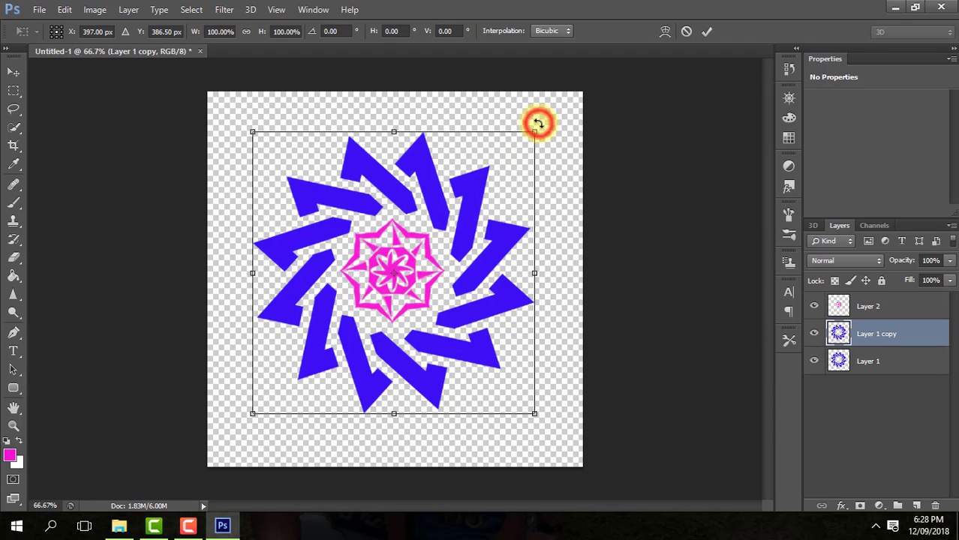
{"action": "left_click_drag", "start_coordinate": [538, 122], "coordinate": [559, 150]}
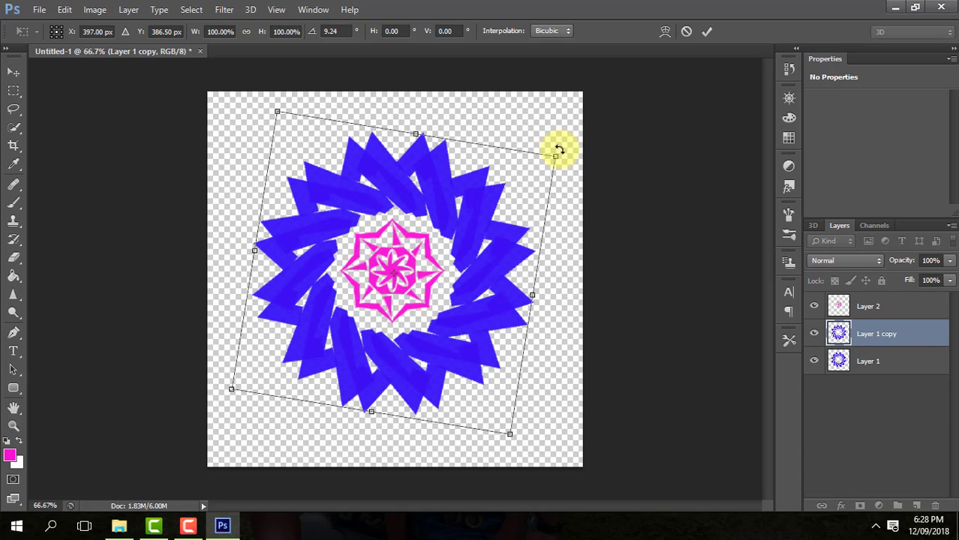
{"action": "key", "text": "b"}
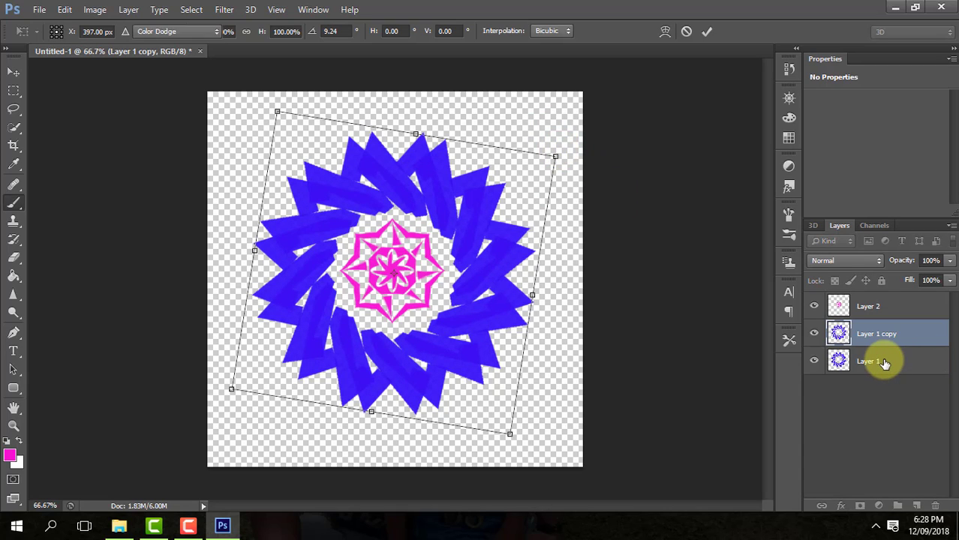
Duplicate the rotated copy and turn Layer 1 copy 2 about 10° further clockwise.
{"action": "left_click", "coordinate": [886, 336]}
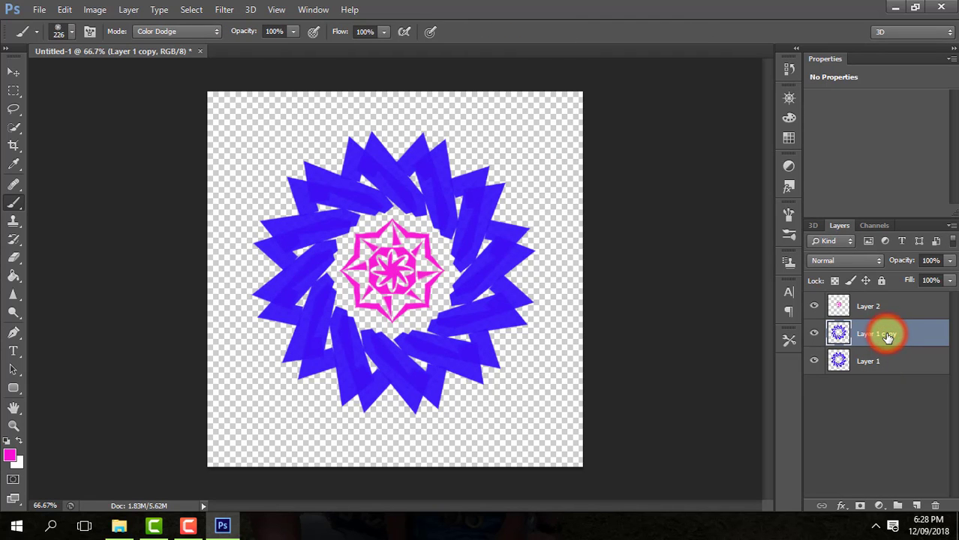
{"action": "key", "text": "ctrl+j"}
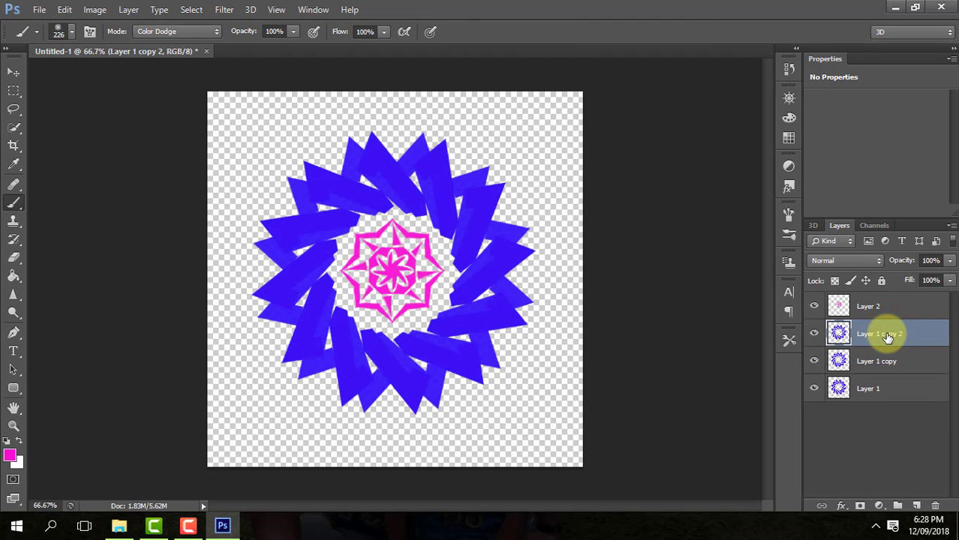
{"action": "left_click", "coordinate": [66, 9]}
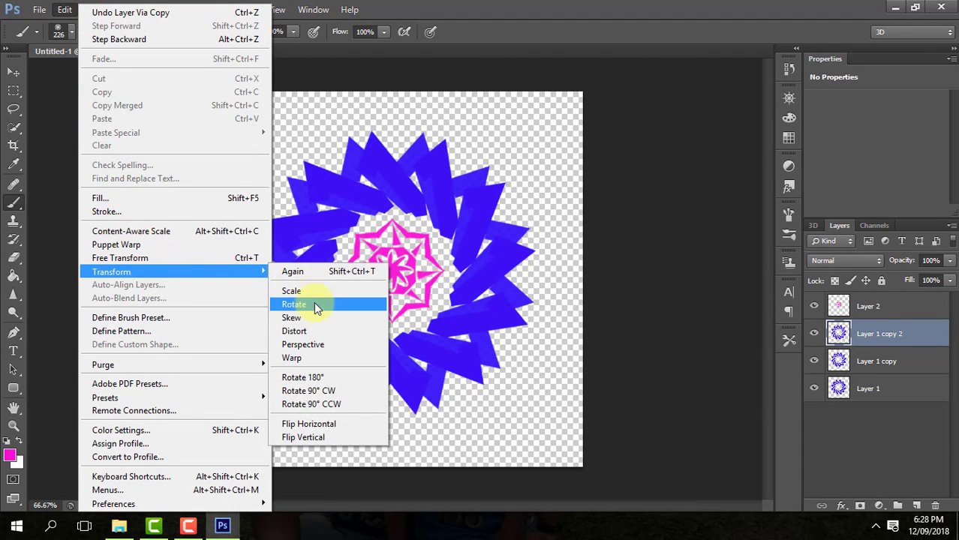
{"action": "left_click", "coordinate": [315, 303]}
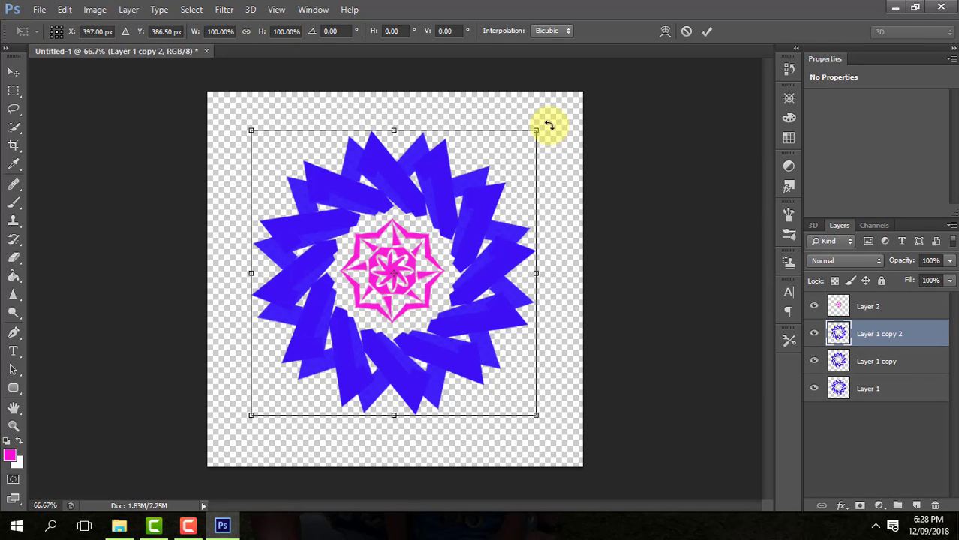
{"action": "left_click_drag", "start_coordinate": [549, 126], "coordinate": [569, 157]}
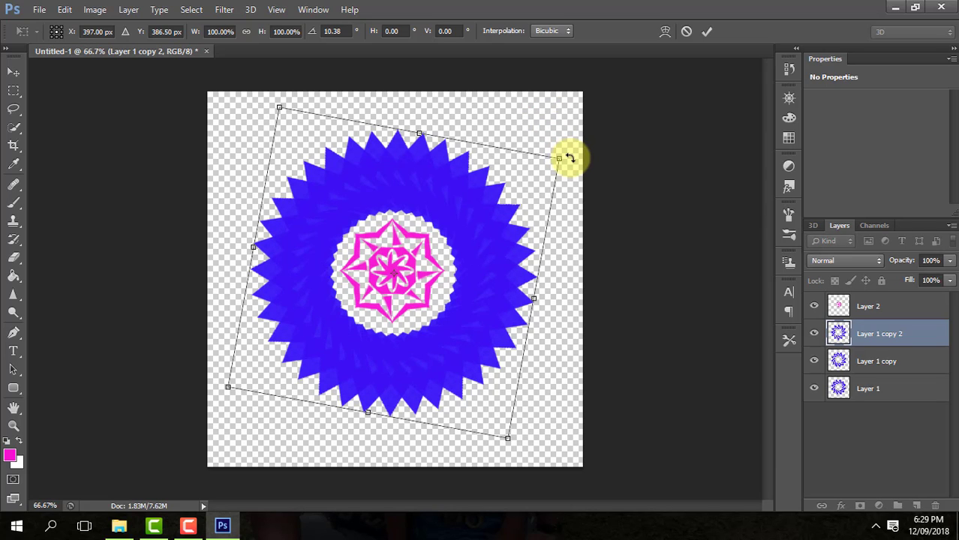
{"action": "key", "text": "Return"}
{"action": "key", "text": "b"}
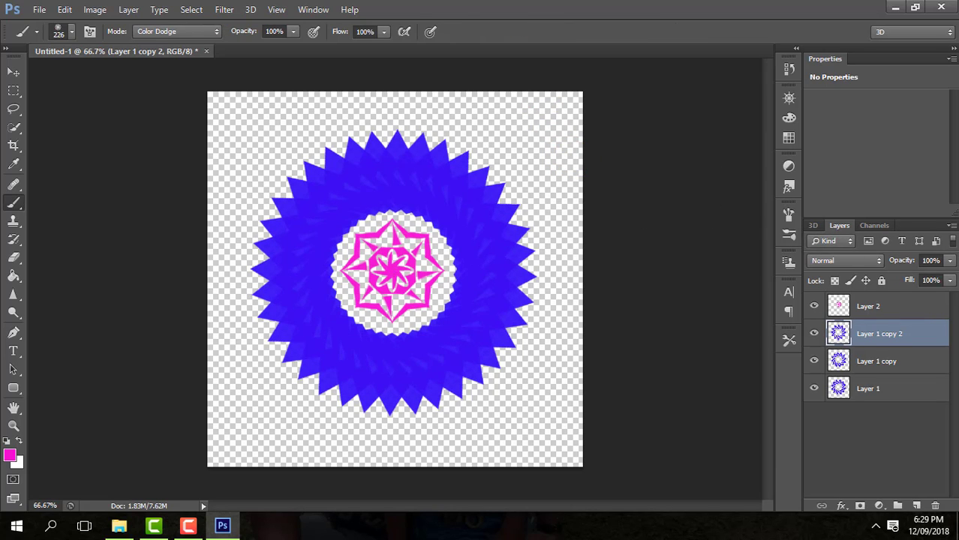
{"action": "left_click", "coordinate": [906, 305]}
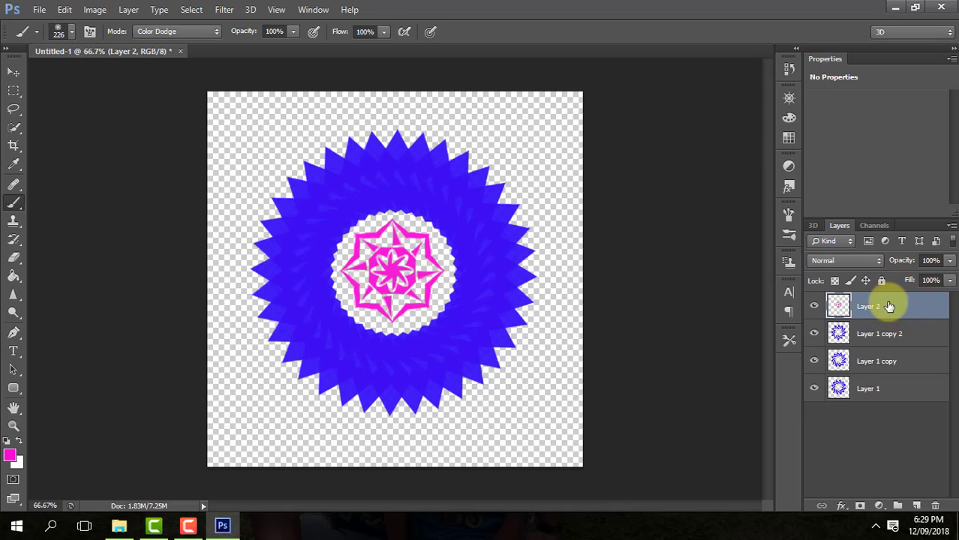
Duplicate Layer 2 and rotate the pink copy about 14°.
{"action": "key", "text": "ctrl+j"}
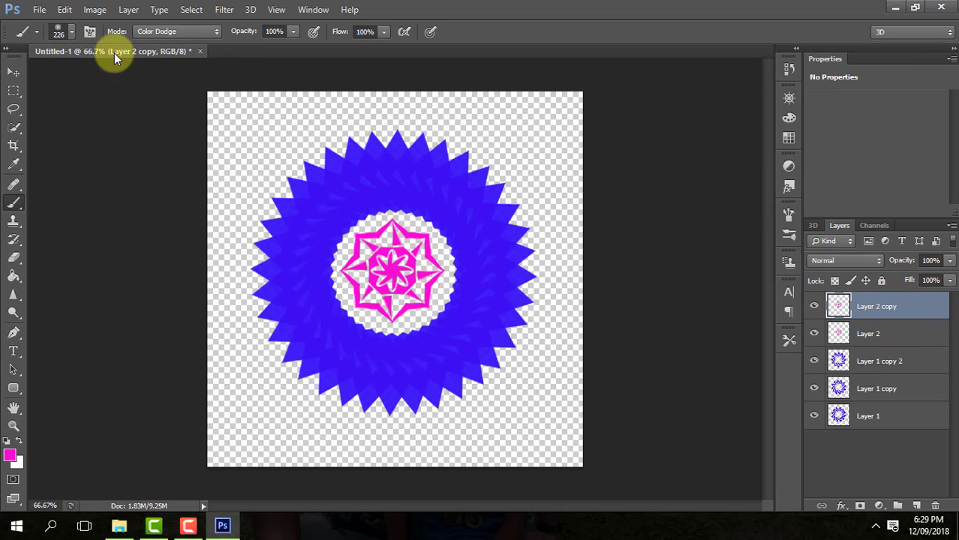
{"action": "left_click", "coordinate": [66, 10]}
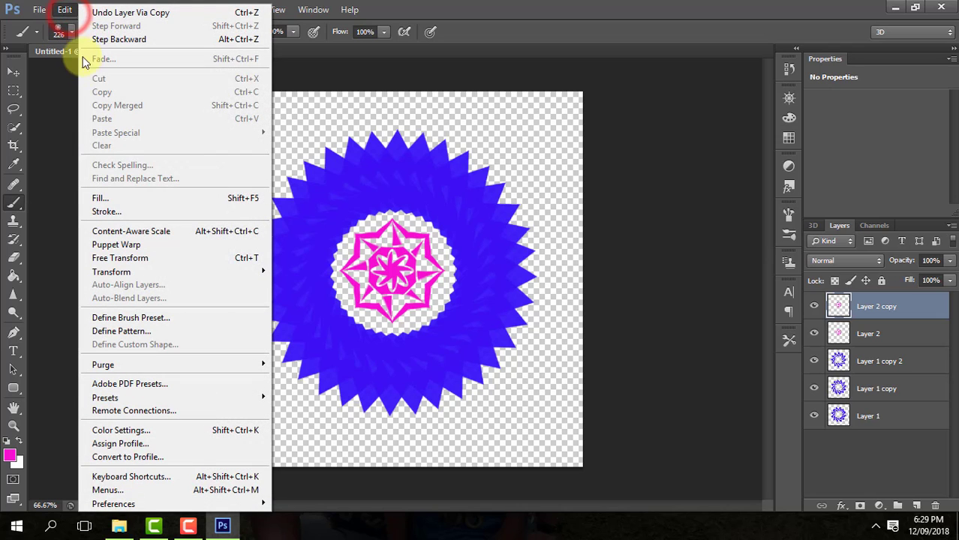
{"action": "mouse_move", "coordinate": [111, 272]}
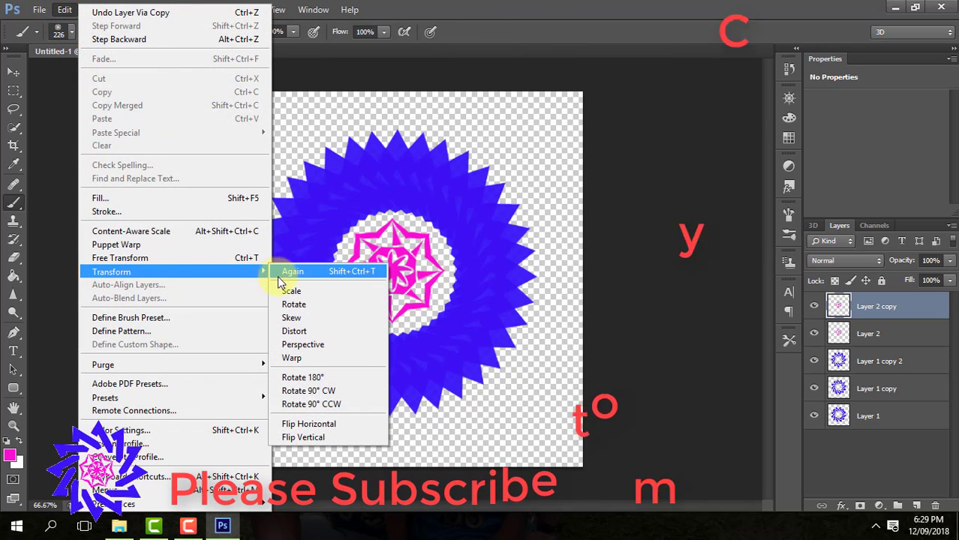
{"action": "left_click", "coordinate": [304, 296]}
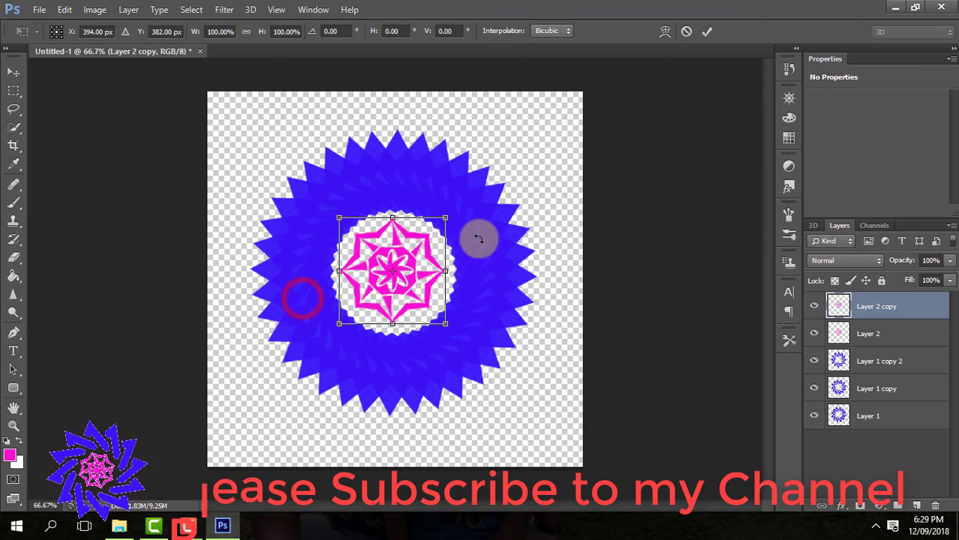
{"action": "mouse_move", "coordinate": [460, 210]}
{"action": "left_mouse_down"}
{"action": "mouse_move", "coordinate": [437, 194]}
{"action": "mouse_move", "coordinate": [447, 187]}
{"action": "left_mouse_up"}
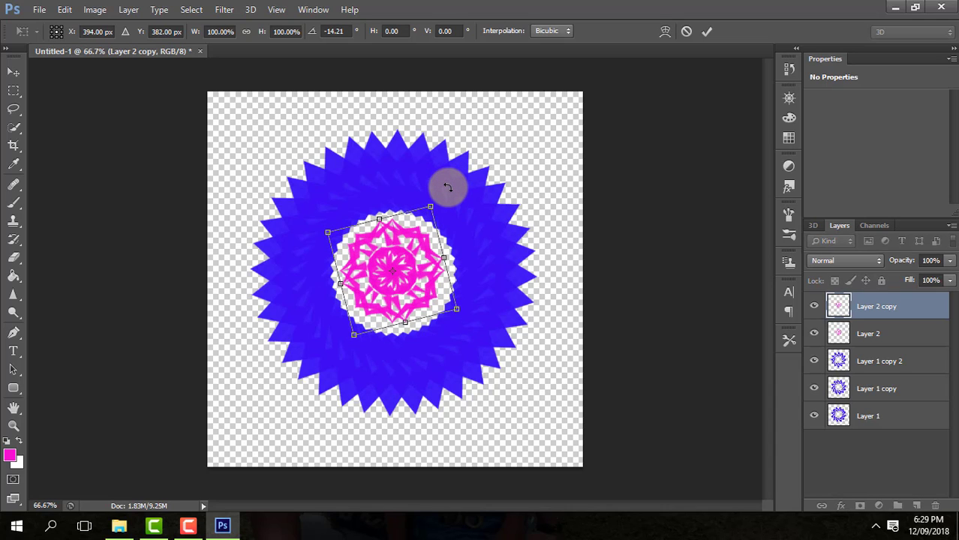
{"action": "key", "text": "Return"}
{"action": "key", "text": "b"}
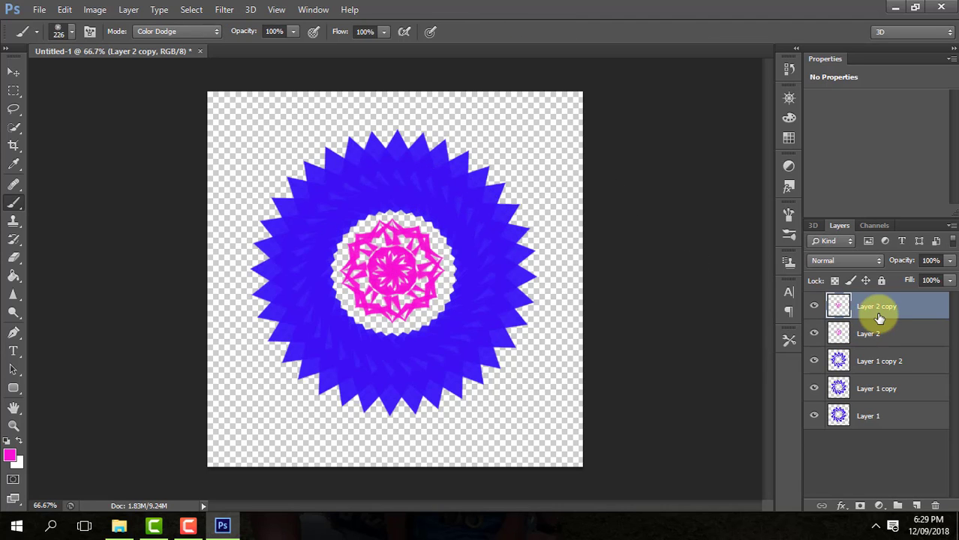
Duplicate again and rotate Layer 2 copy 2 counterclockwise to about −14.65°.
{"action": "key", "text": "ctrl+j"}
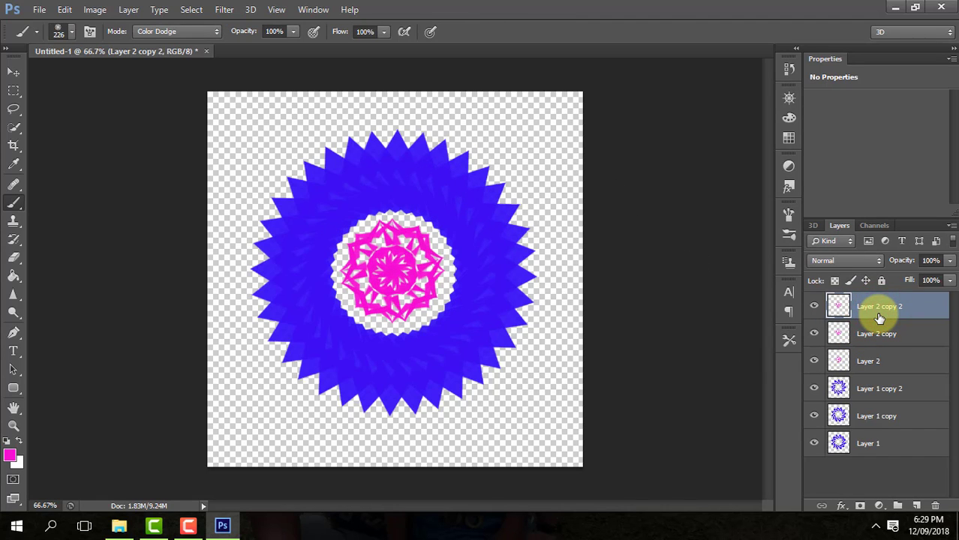
{"action": "left_click", "coordinate": [64, 9]}
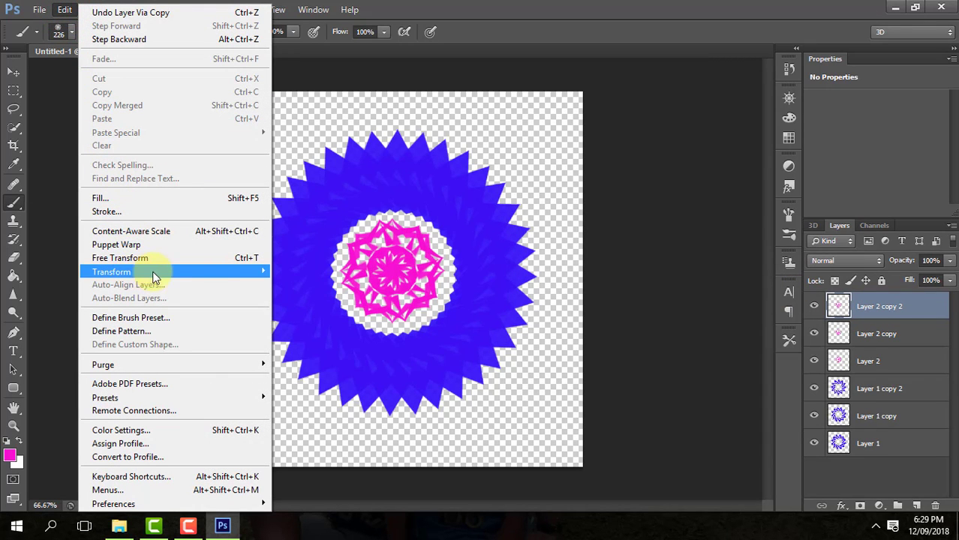
{"action": "mouse_move", "coordinate": [173, 272]}
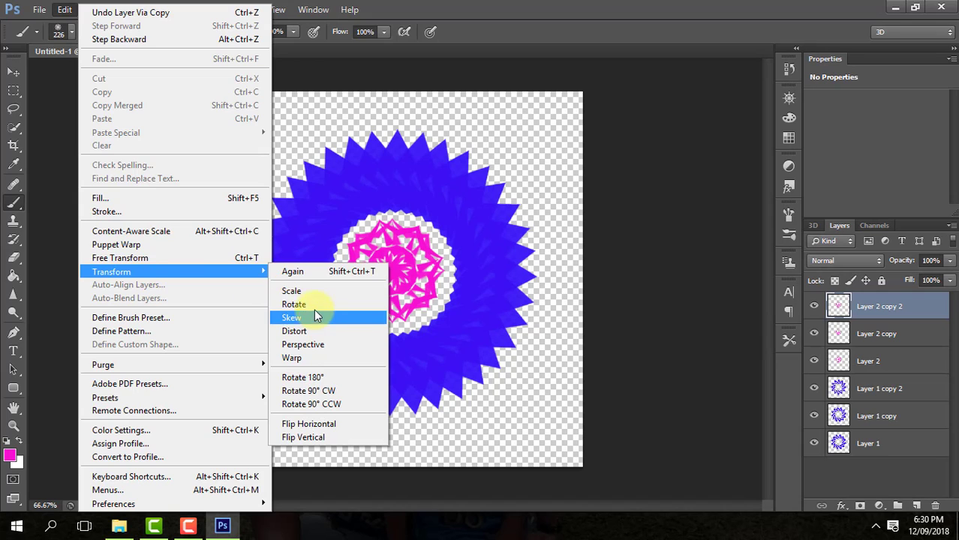
{"action": "left_click", "coordinate": [307, 315]}
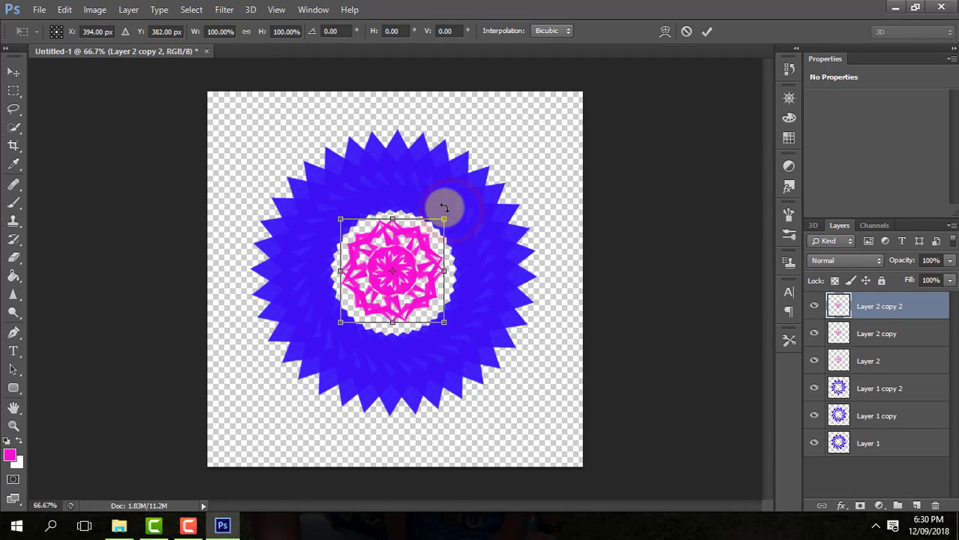
{"action": "left_click_drag", "start_coordinate": [451, 211], "coordinate": [429, 206]}
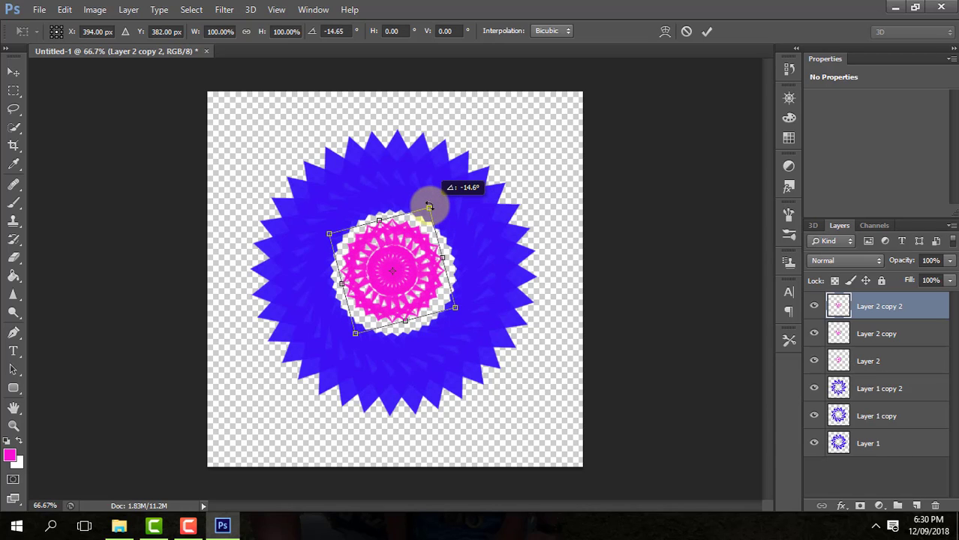
{"action": "left_click_drag", "start_coordinate": [429, 205], "coordinate": [429, 206]}
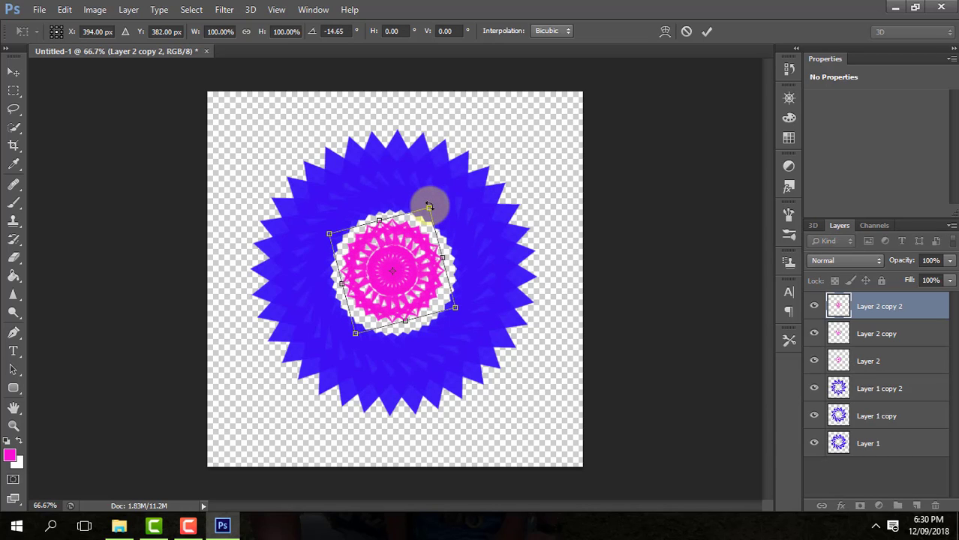
{"action": "key", "text": "Return"}
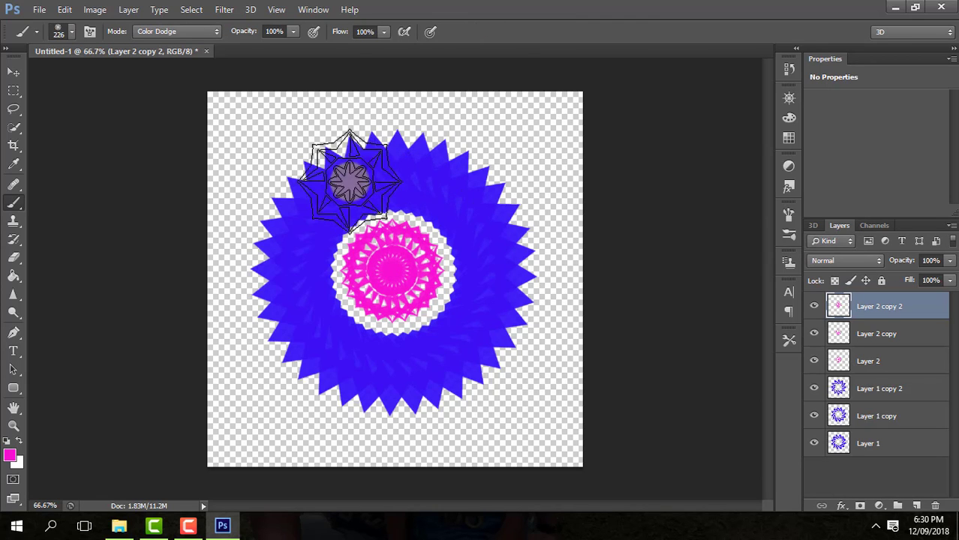
Show the Timeline panel, switch it to frame animation, and create the first frame.
{"action": "left_click", "coordinate": [311, 10]}
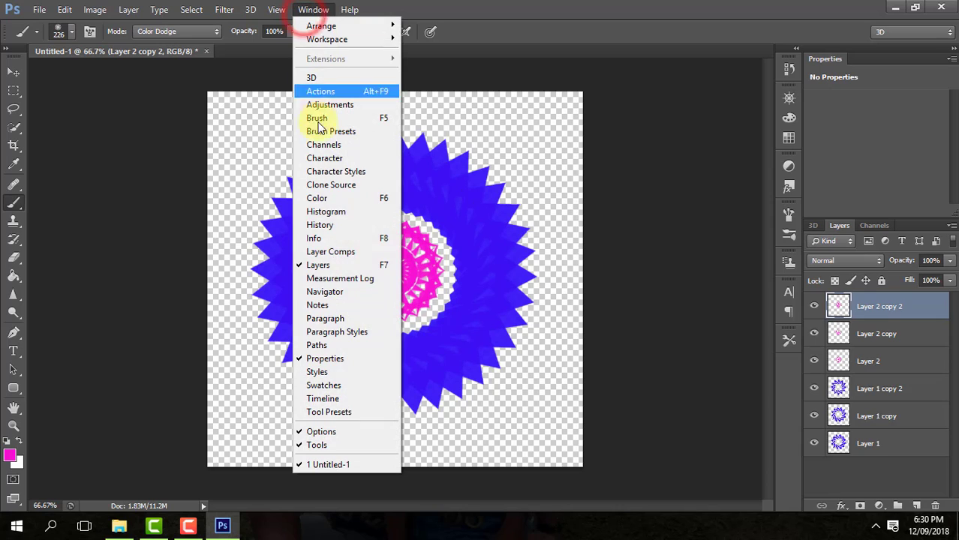
{"action": "left_click", "coordinate": [323, 399]}
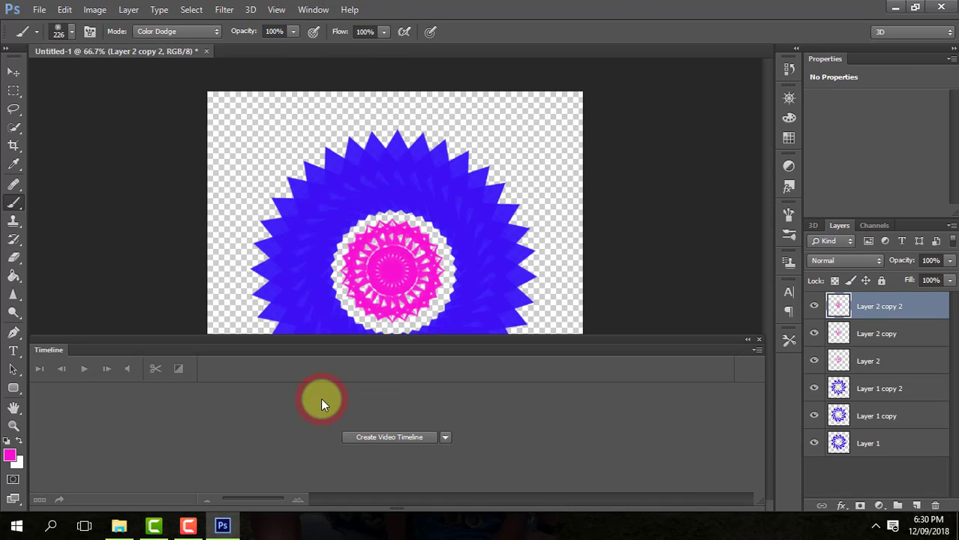
{"action": "left_click", "coordinate": [444, 437]}
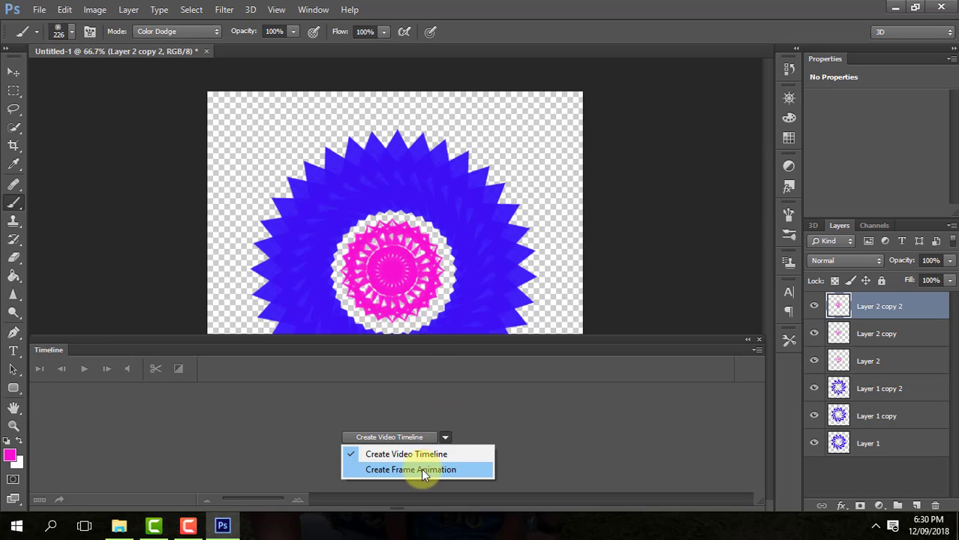
{"action": "left_click", "coordinate": [424, 472]}
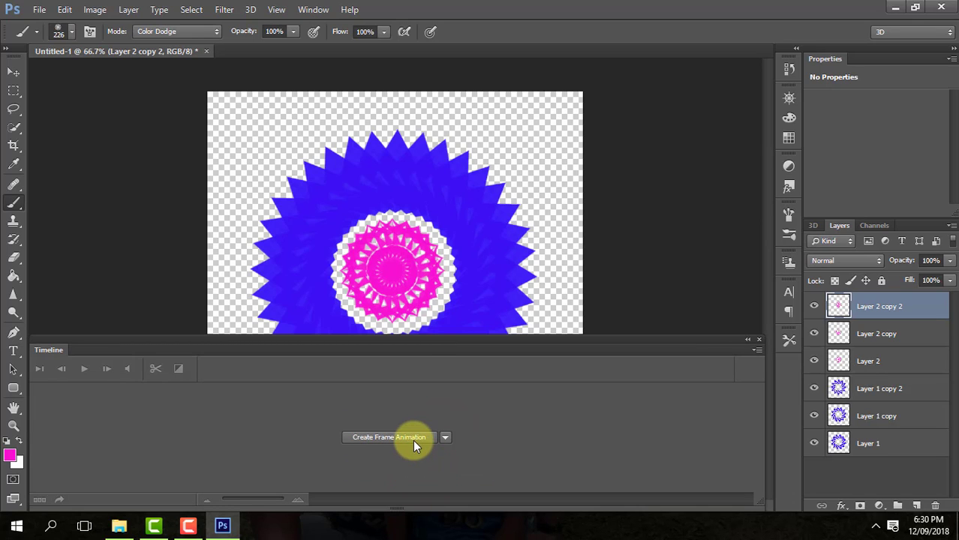
{"action": "left_click", "coordinate": [412, 439]}
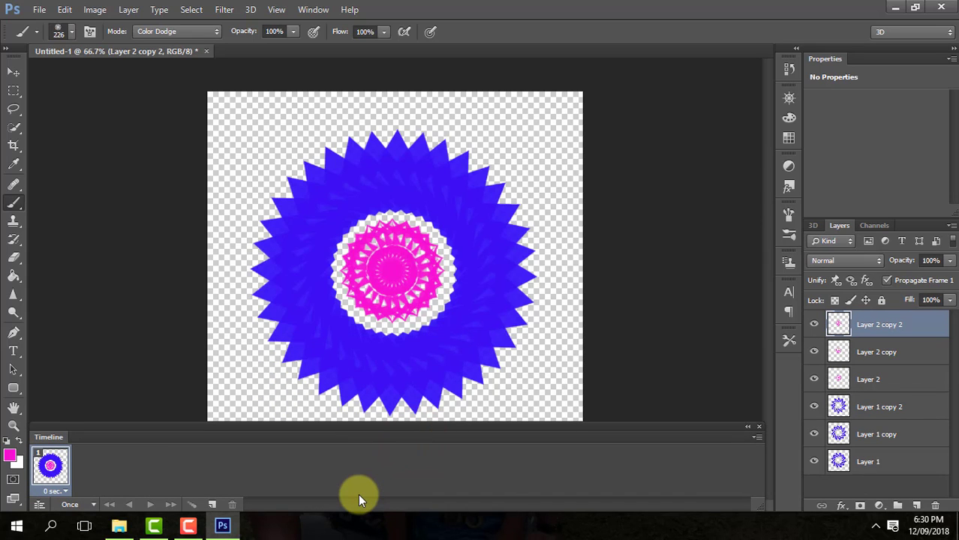
Hide Layer 1 copy, Layer 1 copy 2, Layer 2 copy and Layer 2 copy 2 for frame 1.
{"action": "left_click", "coordinate": [814, 434]}
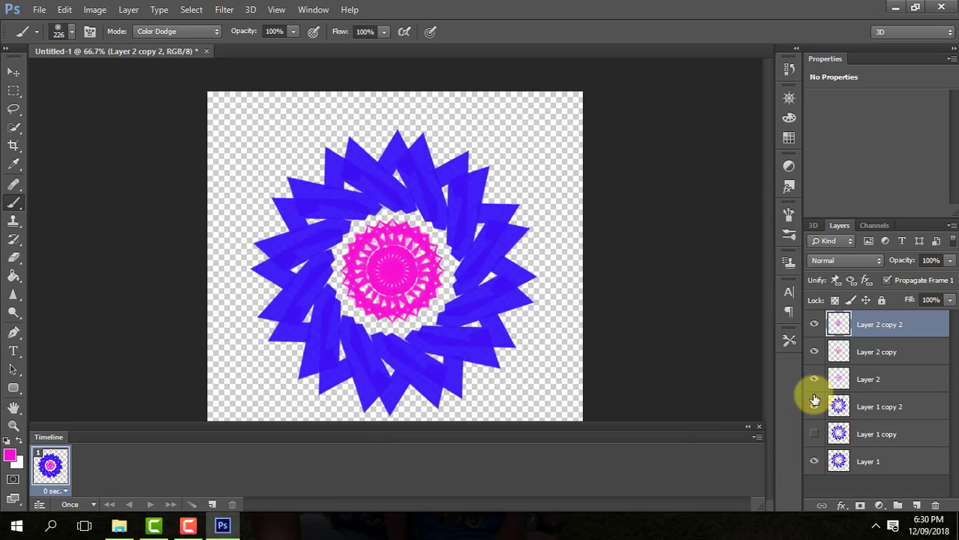
{"action": "left_click", "coordinate": [814, 407]}
{"action": "left_click", "coordinate": [815, 352]}
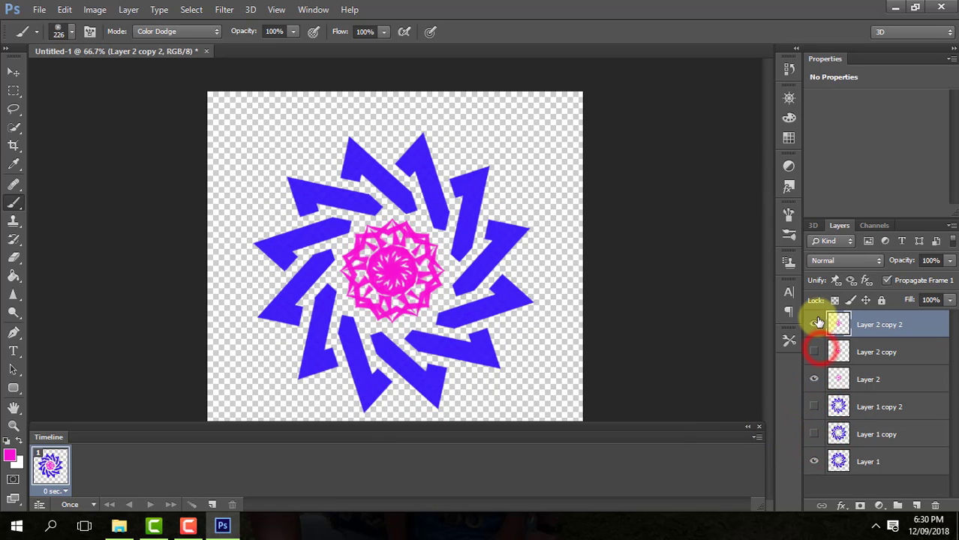
{"action": "left_click", "coordinate": [815, 324]}
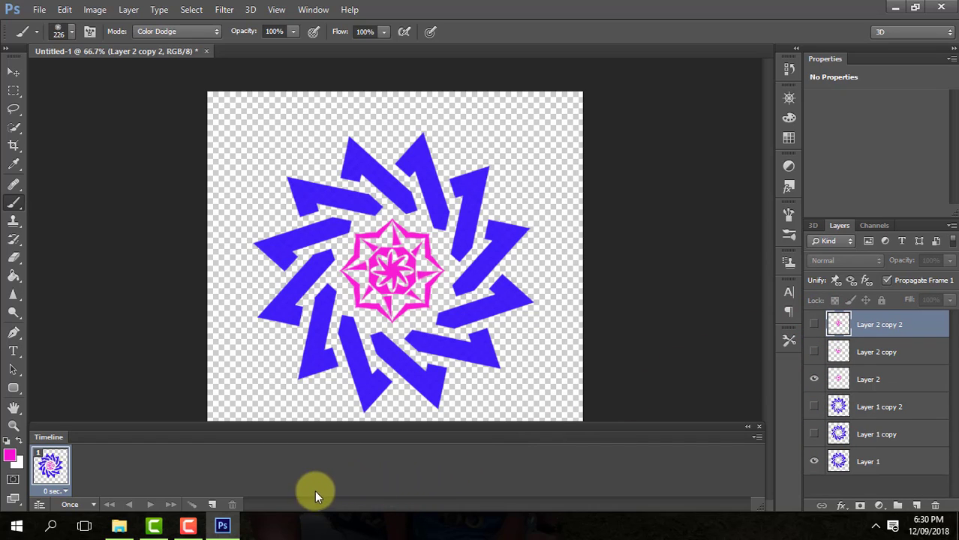
Add frame 2 showing Layer 1 copy and Layer 2 copy instead of Layer 1 and Layer 2.
{"action": "left_click", "coordinate": [213, 504]}
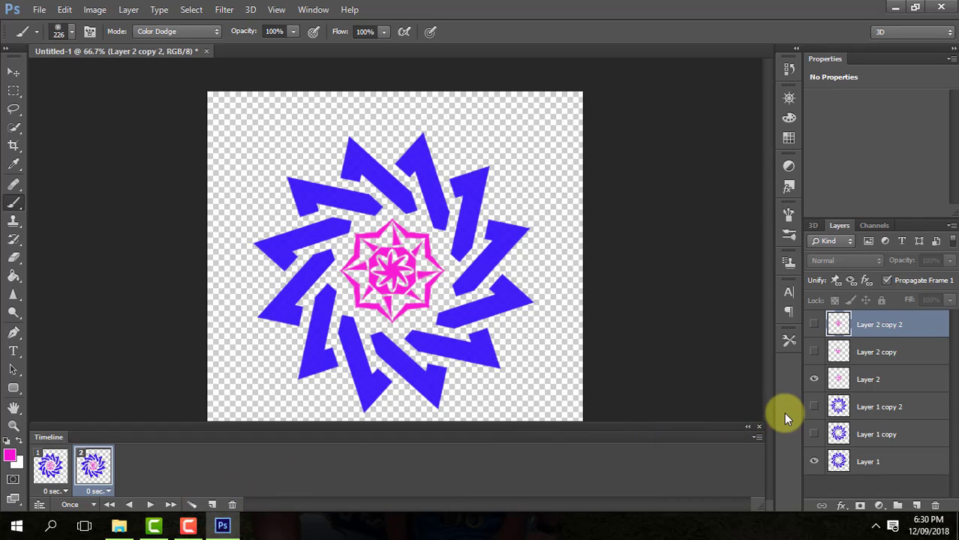
{"action": "left_click", "coordinate": [813, 434]}
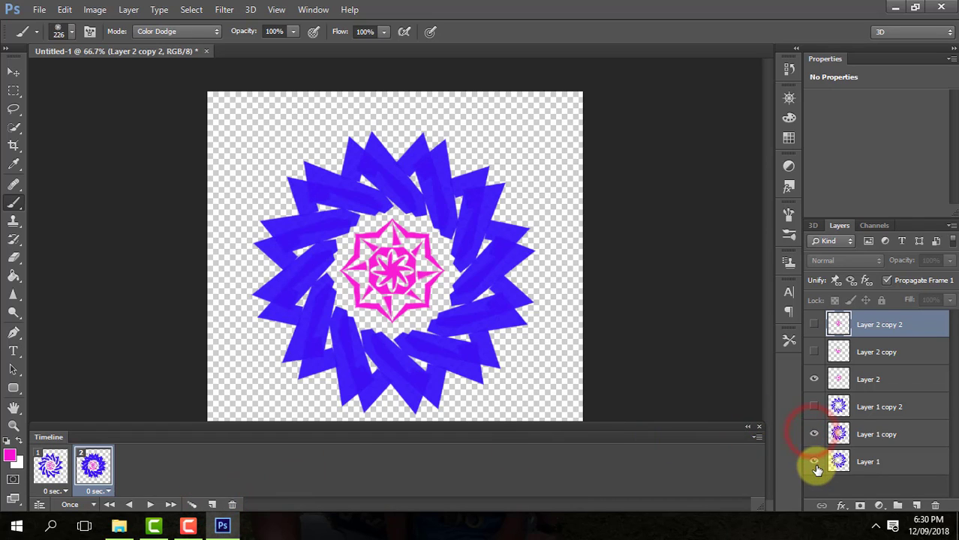
{"action": "left_click", "coordinate": [814, 461]}
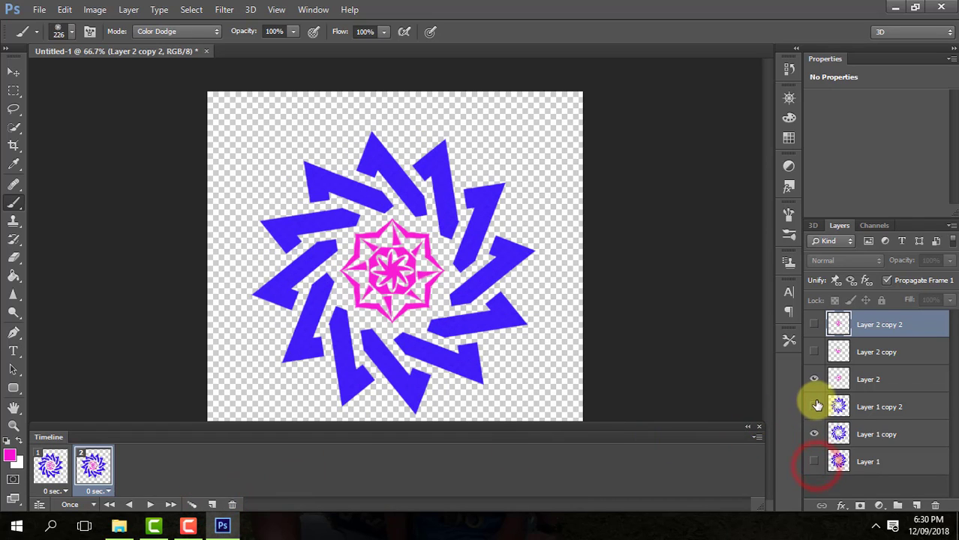
{"action": "left_click", "coordinate": [814, 353]}
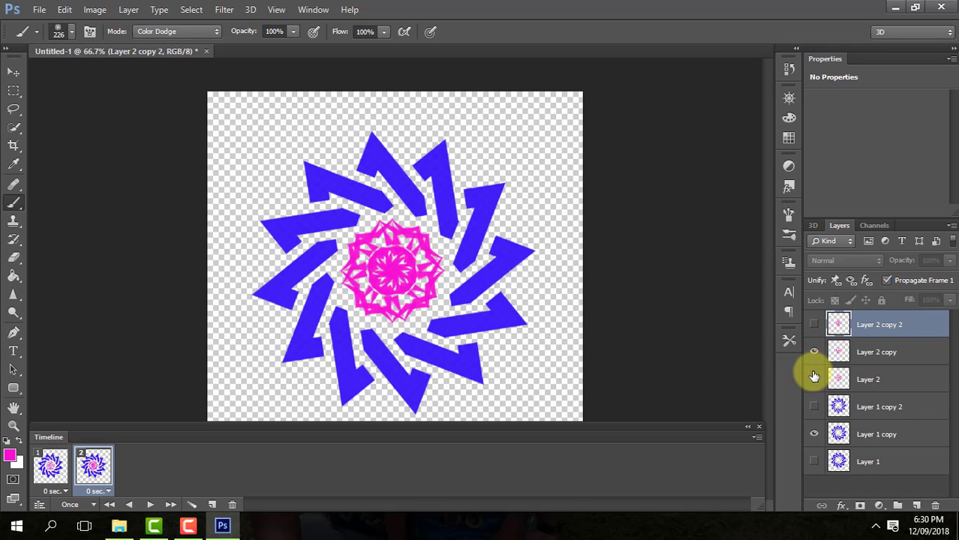
{"action": "left_click", "coordinate": [814, 380]}
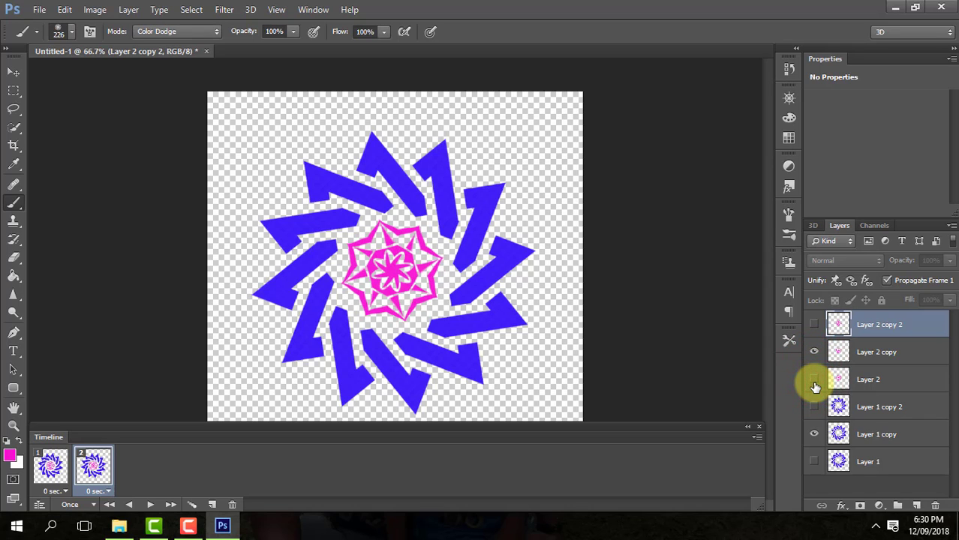
Add frame 3 showing Layer 1 copy 2 and Layer 2 copy 2, hiding the first copies.
{"action": "left_click", "coordinate": [212, 504]}
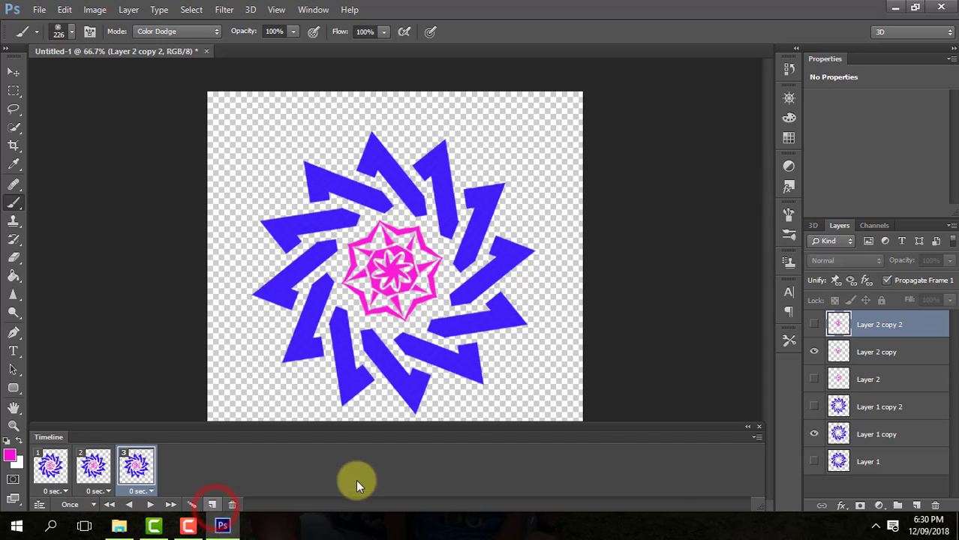
{"action": "left_click", "coordinate": [814, 324]}
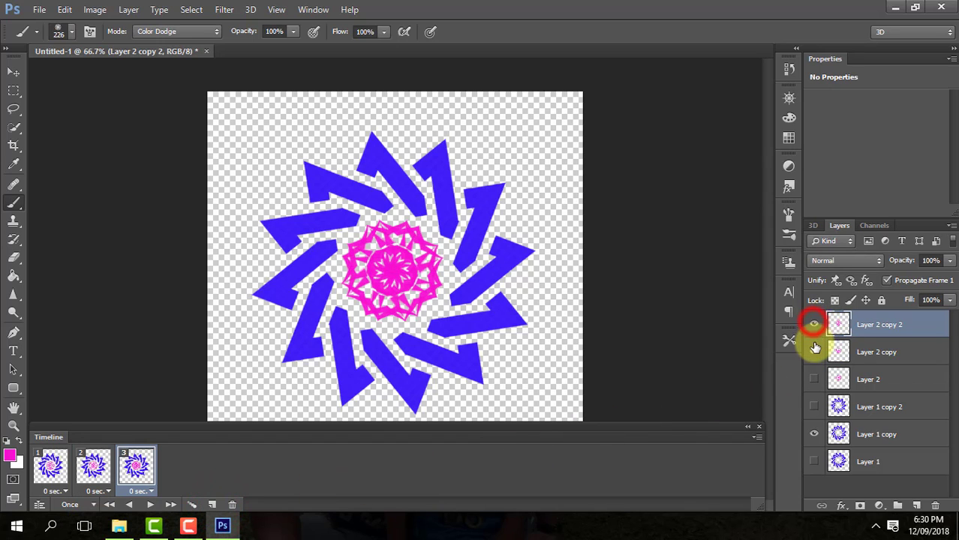
{"action": "left_click", "coordinate": [814, 352]}
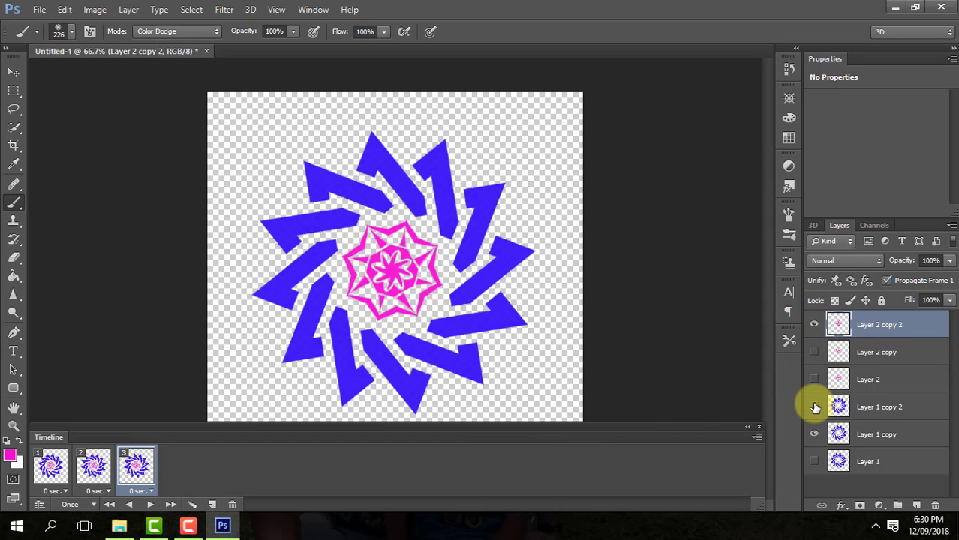
{"action": "left_click", "coordinate": [814, 407]}
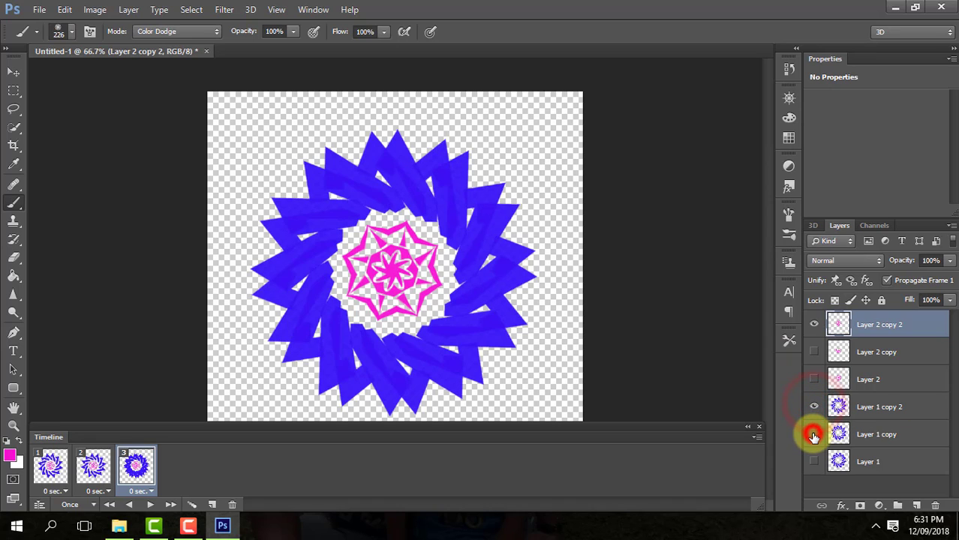
{"action": "left_click", "coordinate": [814, 434]}
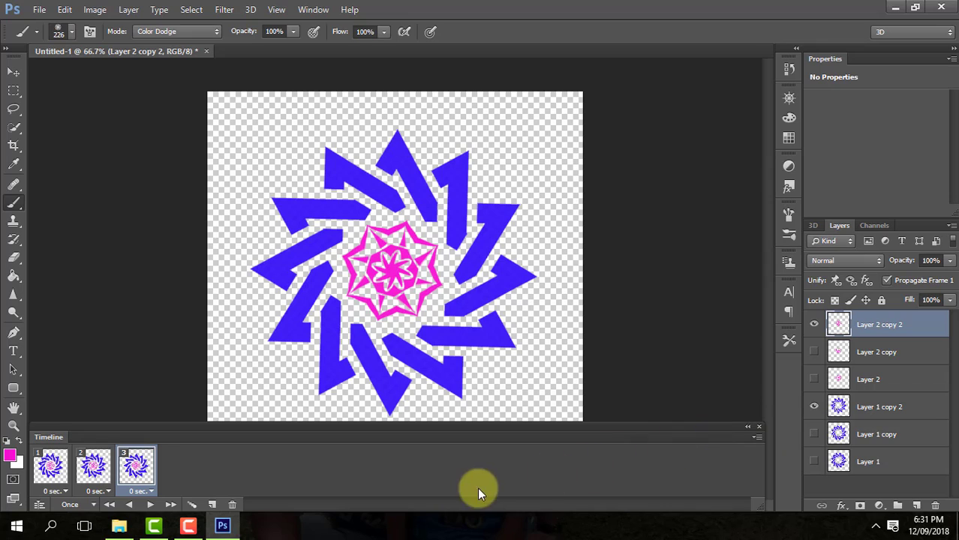
Set the delay of frames 1, 2 and 3 to 0.1 seconds each.
{"action": "left_click", "coordinate": [59, 492]}
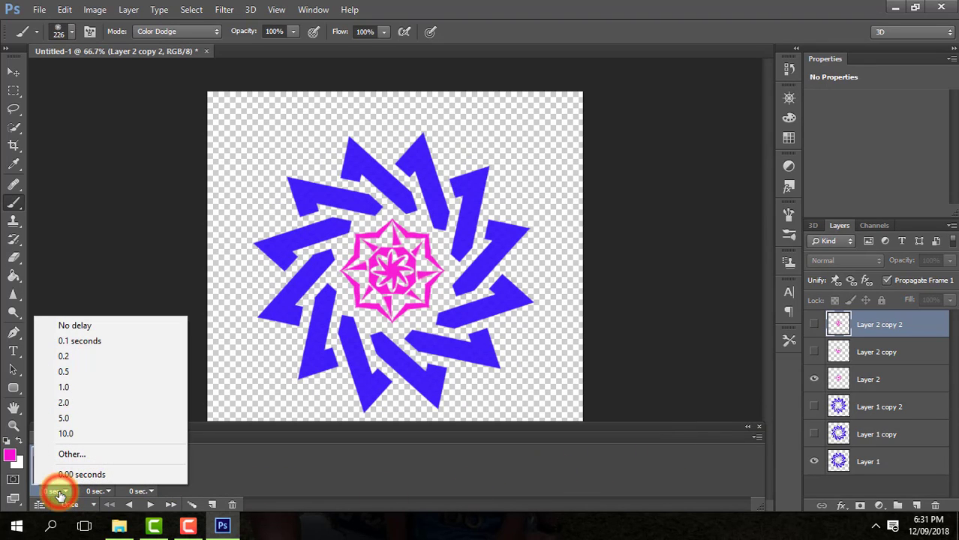
{"action": "left_click", "coordinate": [70, 342]}
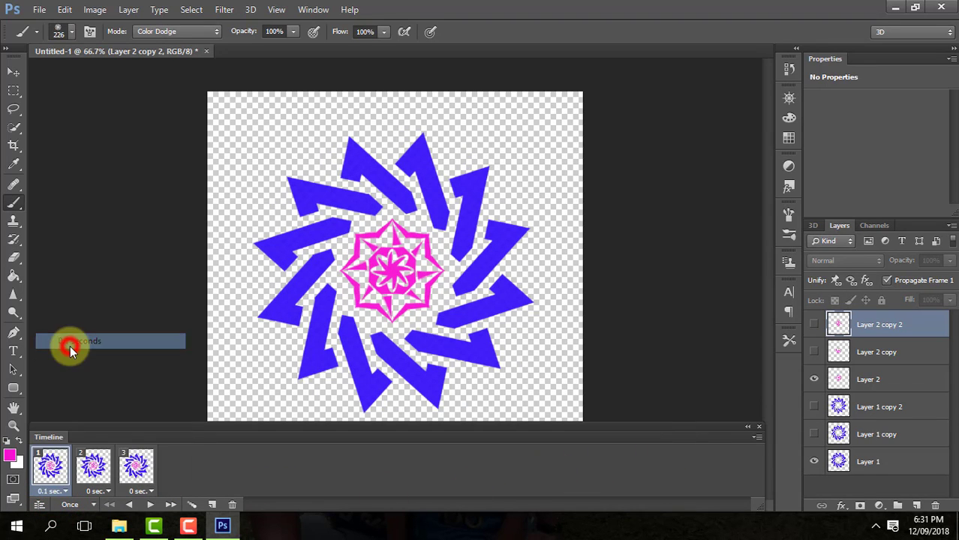
{"action": "left_click", "coordinate": [99, 492]}
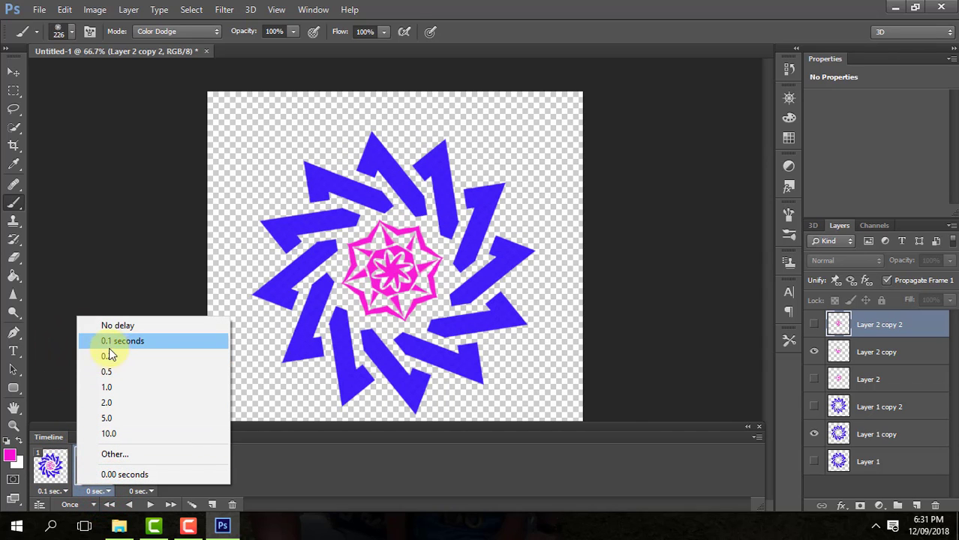
{"action": "left_click", "coordinate": [111, 341]}
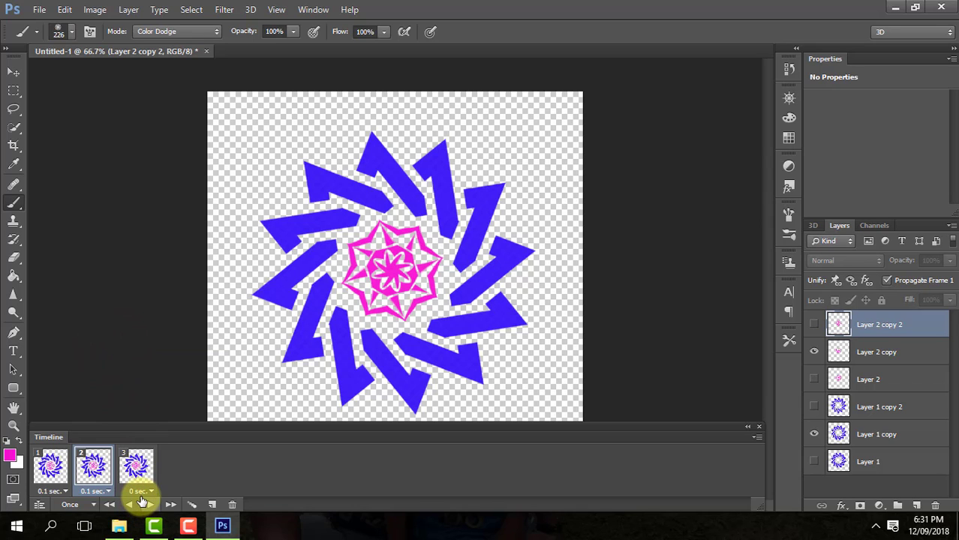
{"action": "left_click", "coordinate": [138, 491]}
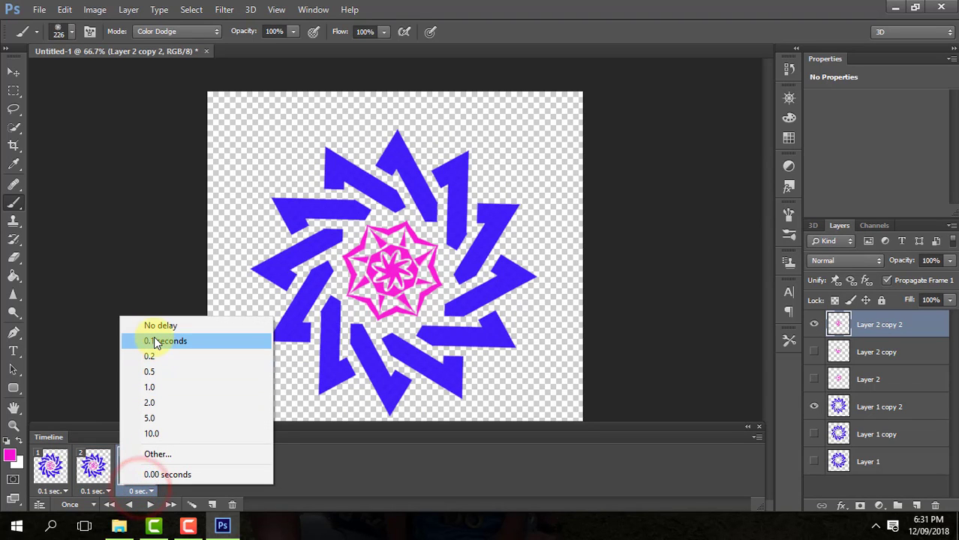
{"action": "left_click", "coordinate": [156, 343]}
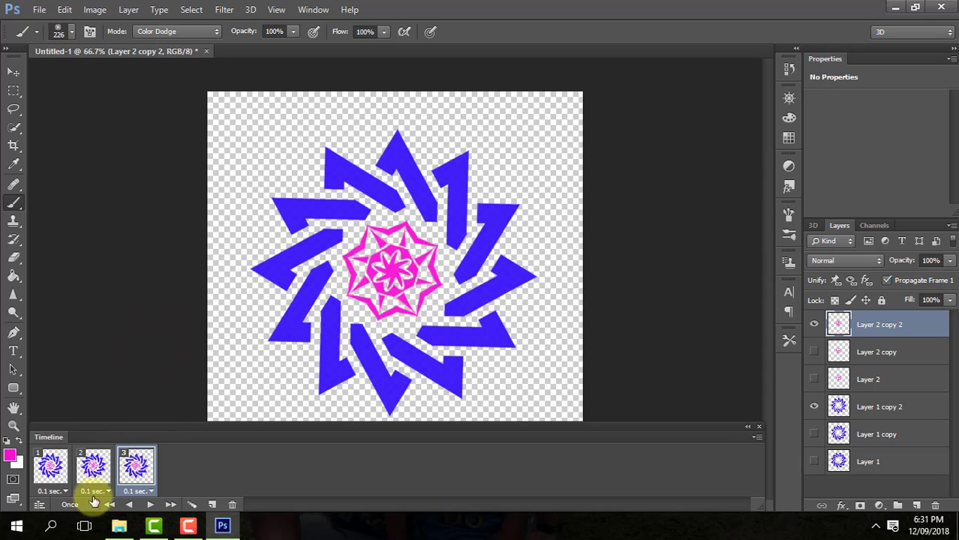
Set looping to Forever and play, then stop, a preview of the animation.
{"action": "left_click", "coordinate": [91, 504]}
{"action": "left_click", "coordinate": [95, 522]}
{"action": "left_click", "coordinate": [150, 504]}
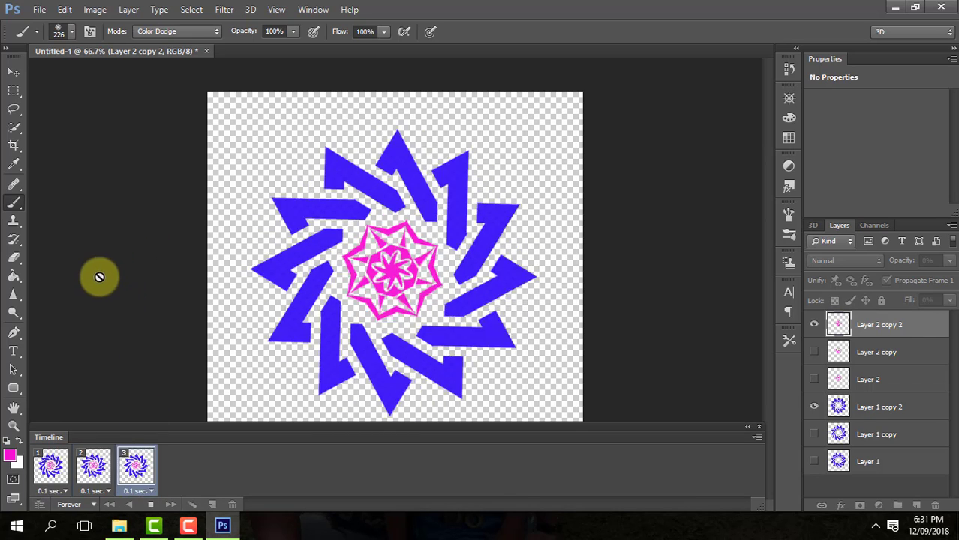
{"action": "left_click", "coordinate": [150, 504]}
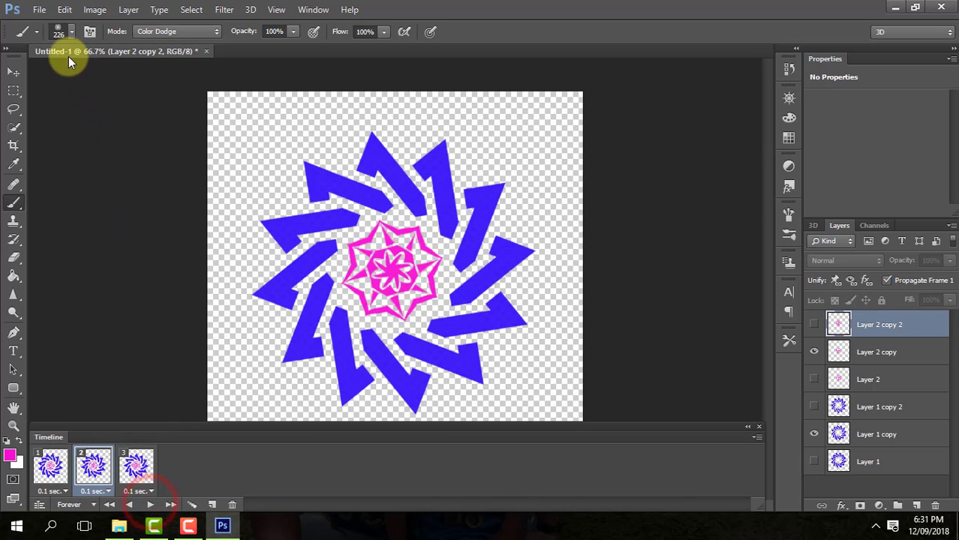
Export the animation through Save for Web as an optimized GIF.
{"action": "left_click", "coordinate": [39, 10]}
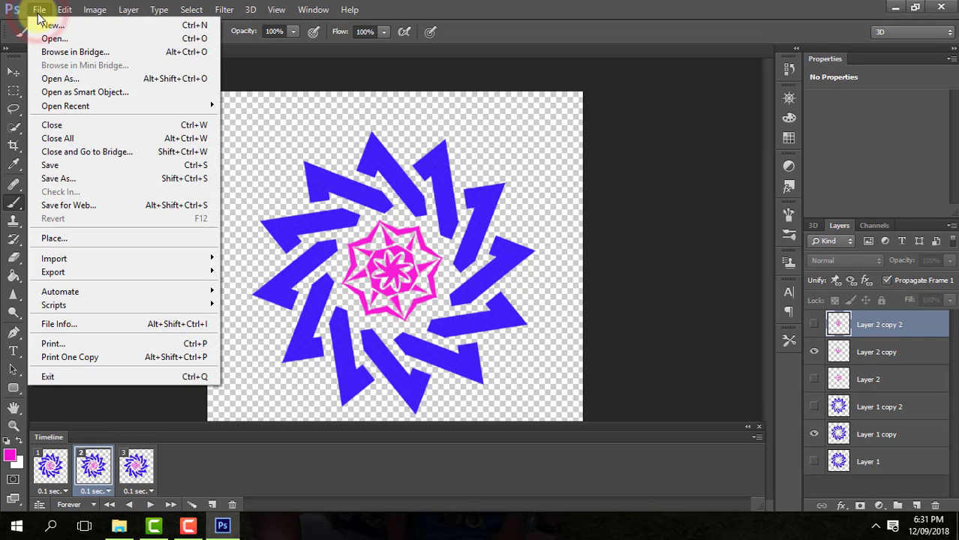
{"action": "left_click", "coordinate": [52, 204]}
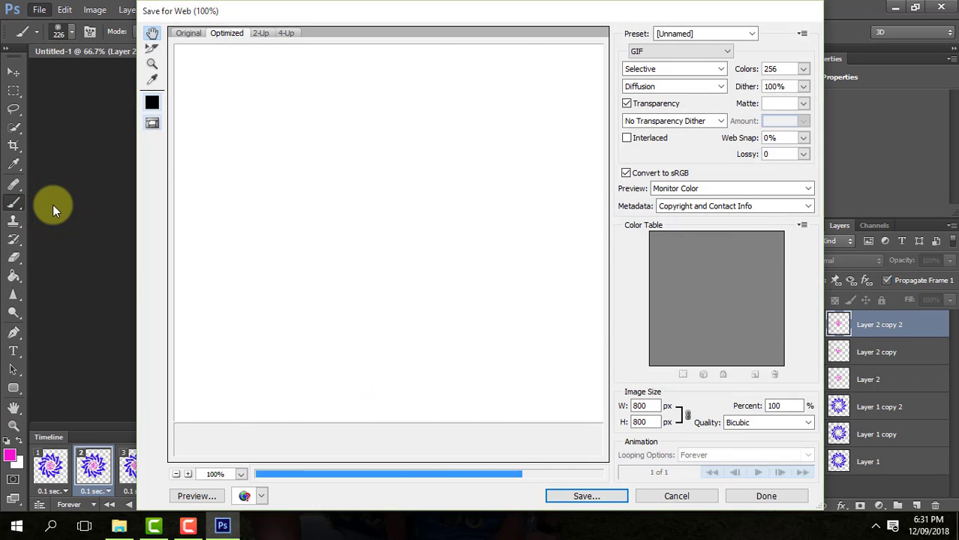
{"action": "left_click", "coordinate": [597, 496]}
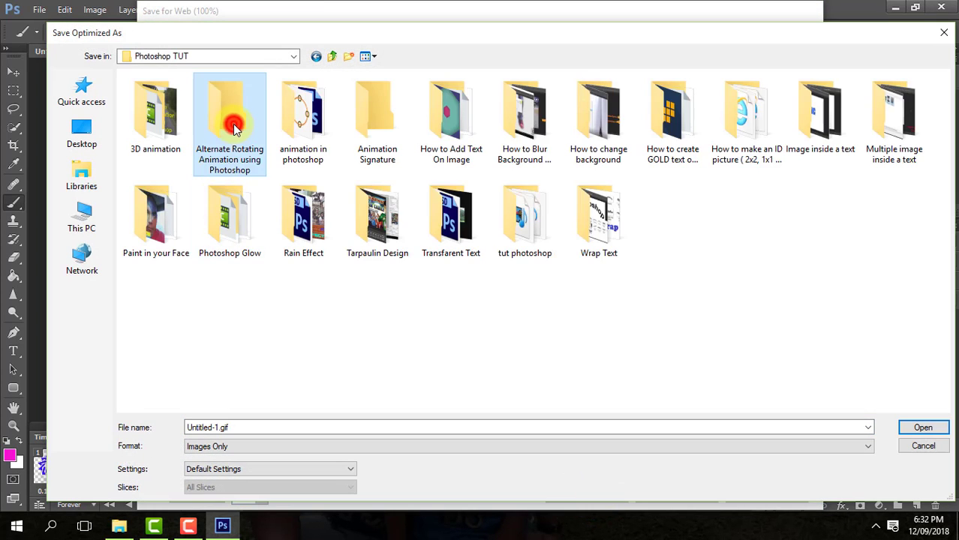
Save it as Alternate Rotating Animation in the Alternate Rotating Animation using Photoshop folder, Images Only.
{"action": "double_click", "coordinate": [234, 128]}
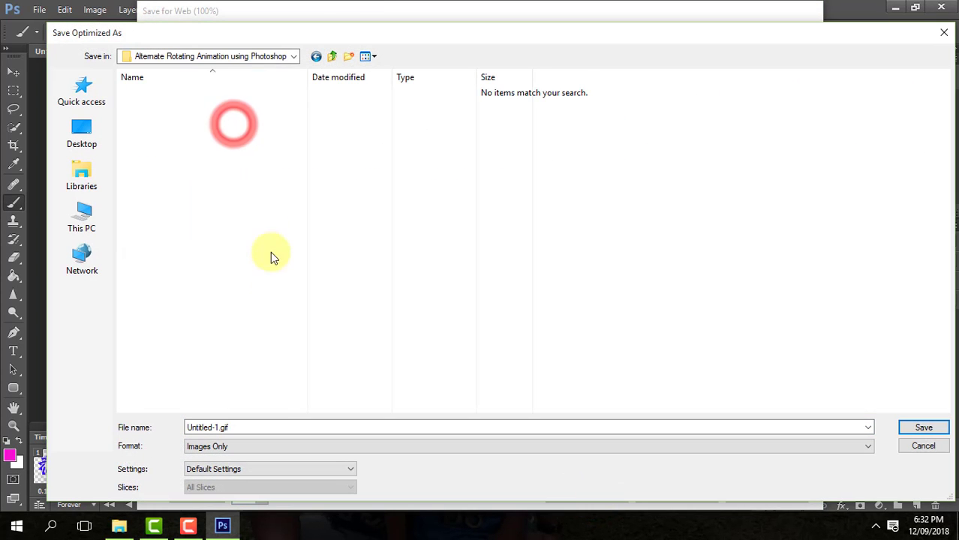
{"action": "left_click", "coordinate": [264, 426]}
{"action": "key", "text": "BackSpace"}
{"action": "type", "text": "Alternate Rotating Animation"}
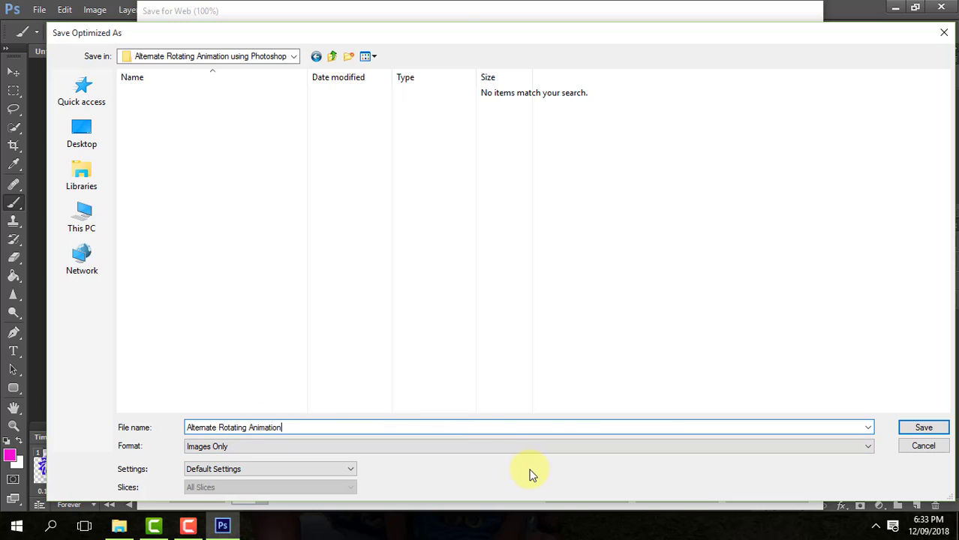
{"action": "left_click", "coordinate": [825, 448]}
{"action": "left_click", "coordinate": [825, 448]}
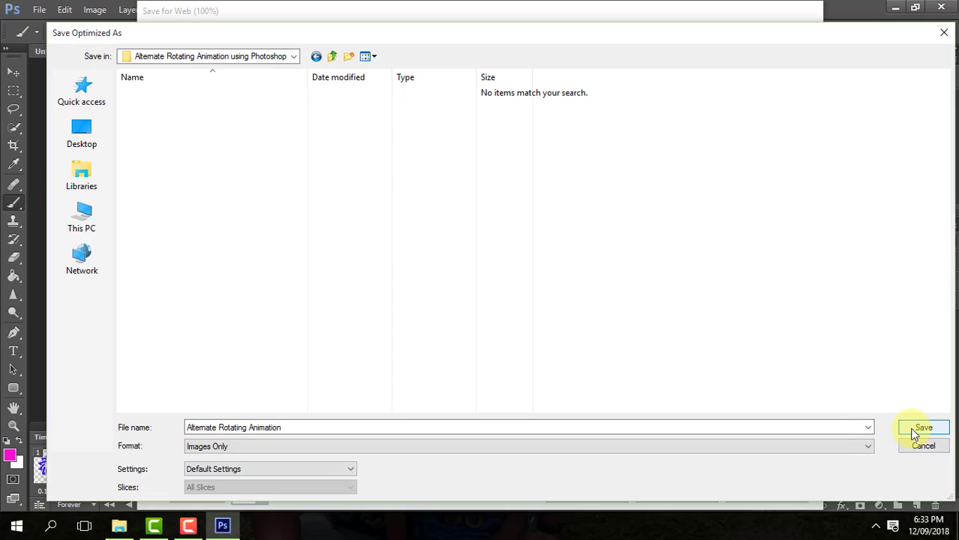
{"action": "left_click", "coordinate": [914, 434]}
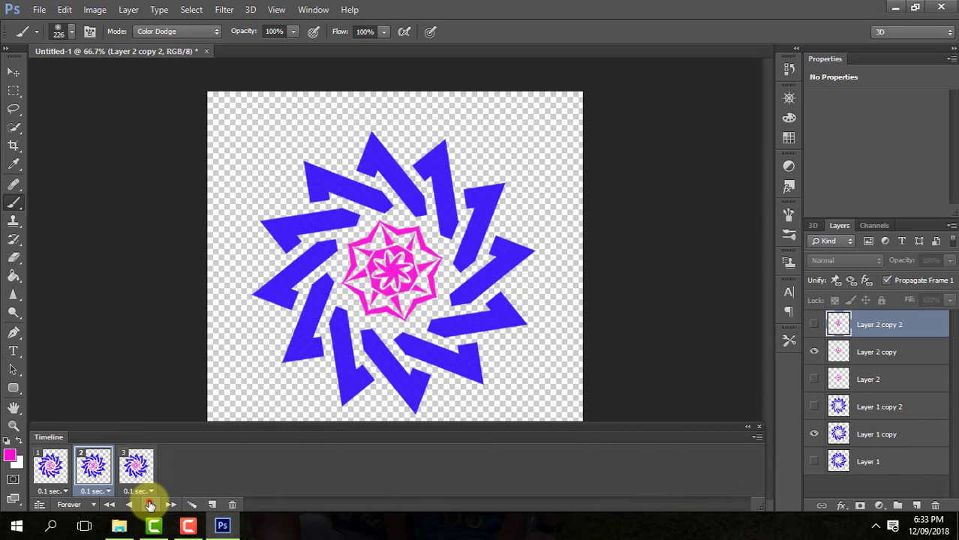
Replay the exported three-frame spinning mandala animation in the Timeline.
{"action": "left_click", "coordinate": [150, 504]}
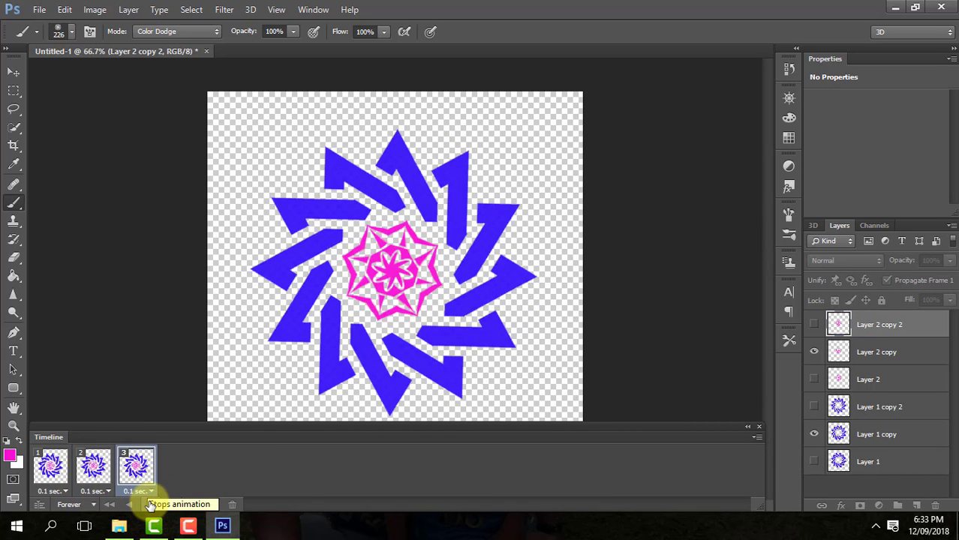